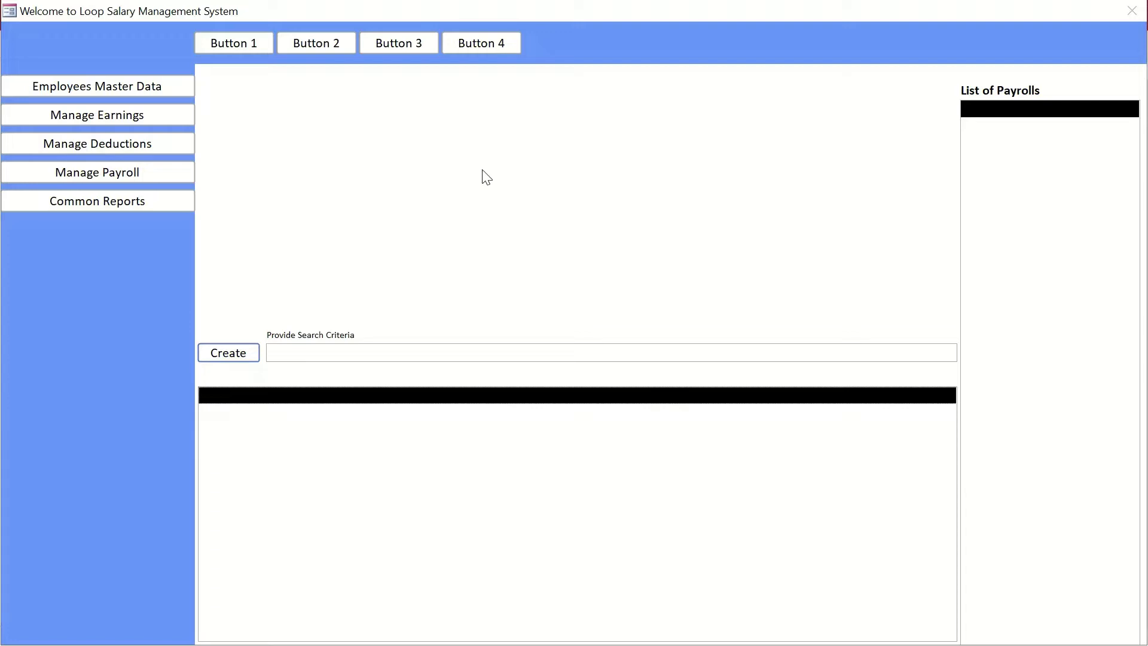
Step: Open the main salary management form in Design View
right_click(547, 157)
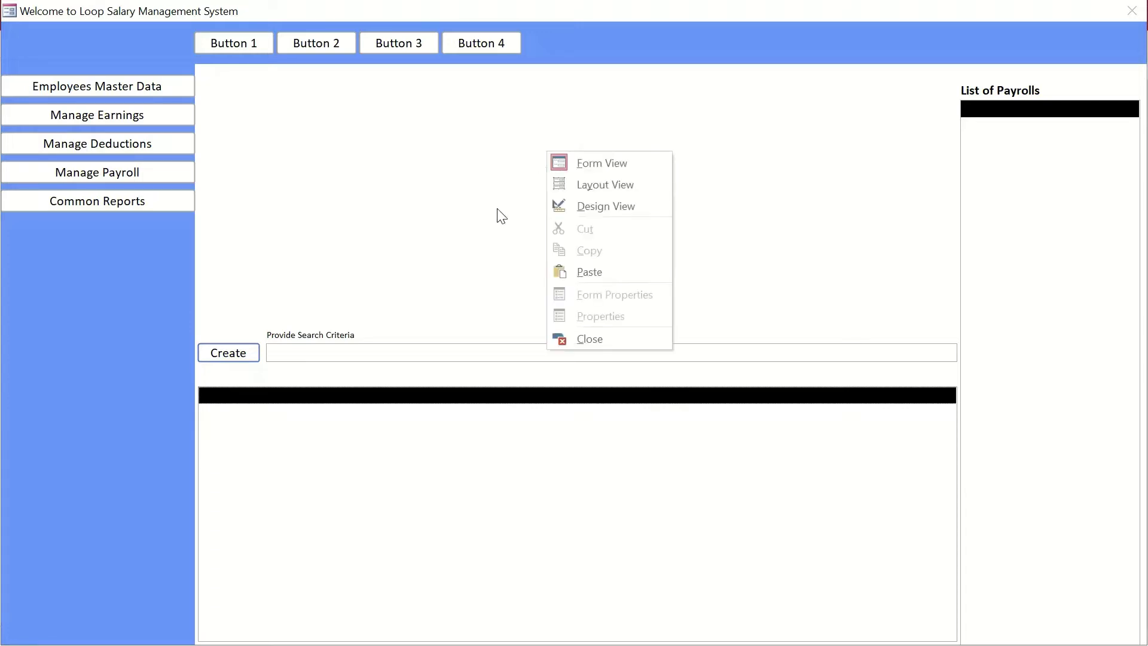
click(583, 206)
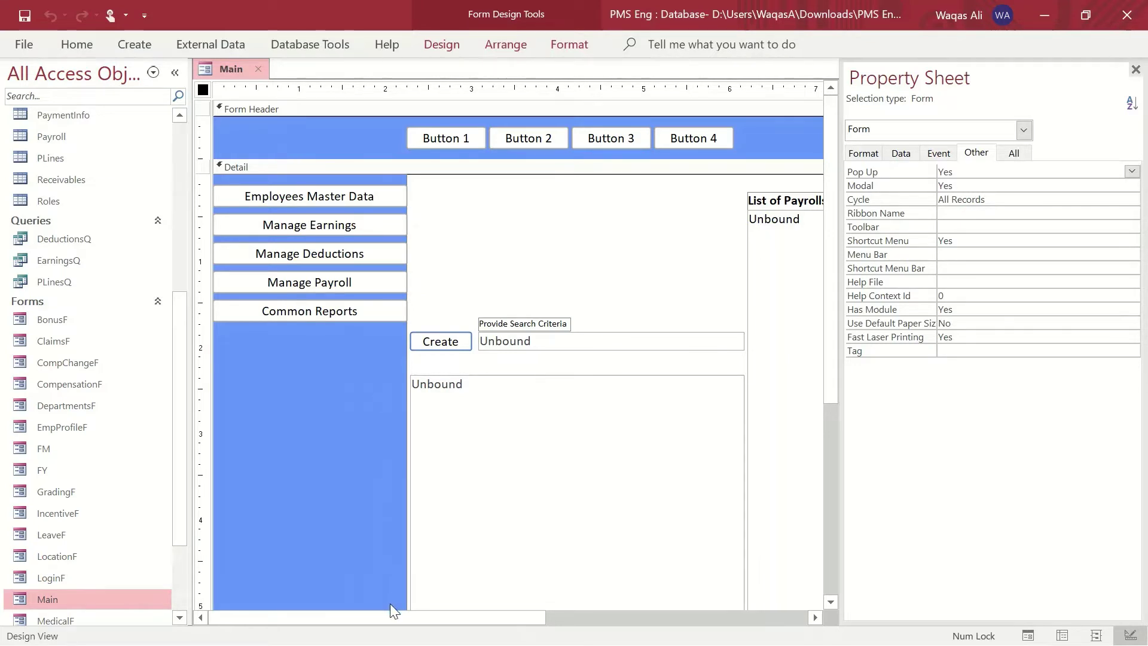
drag(402, 617, 278, 614)
Step: Add a text box to the form header beside Button 1 and caption its label "Employee Name:"
click(442, 45)
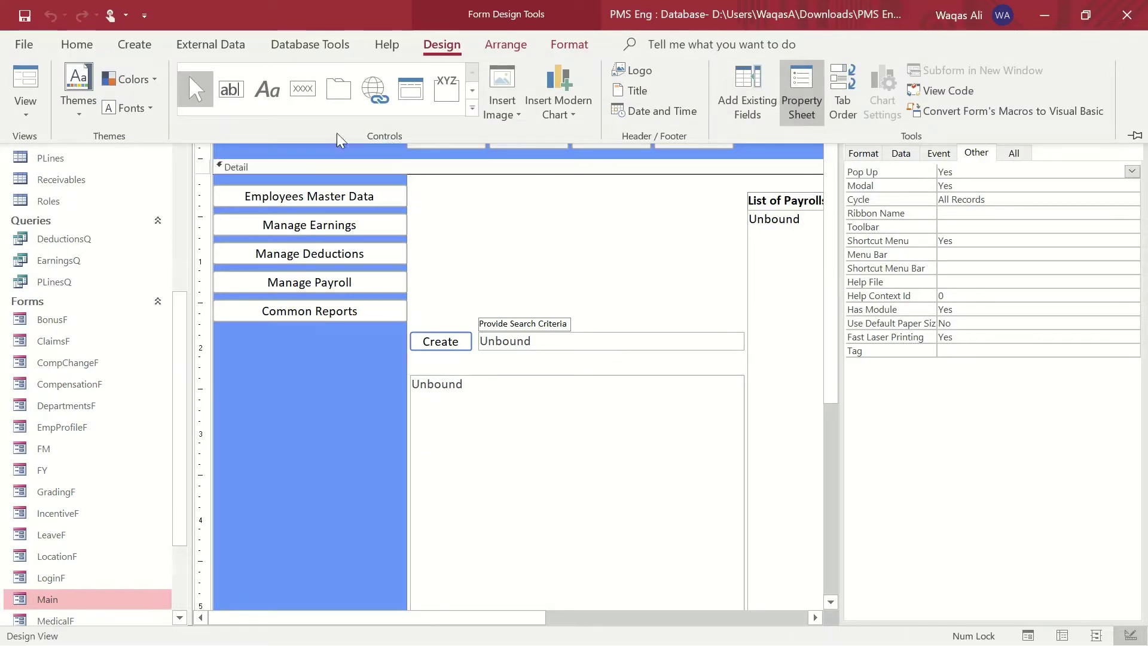
click(232, 93)
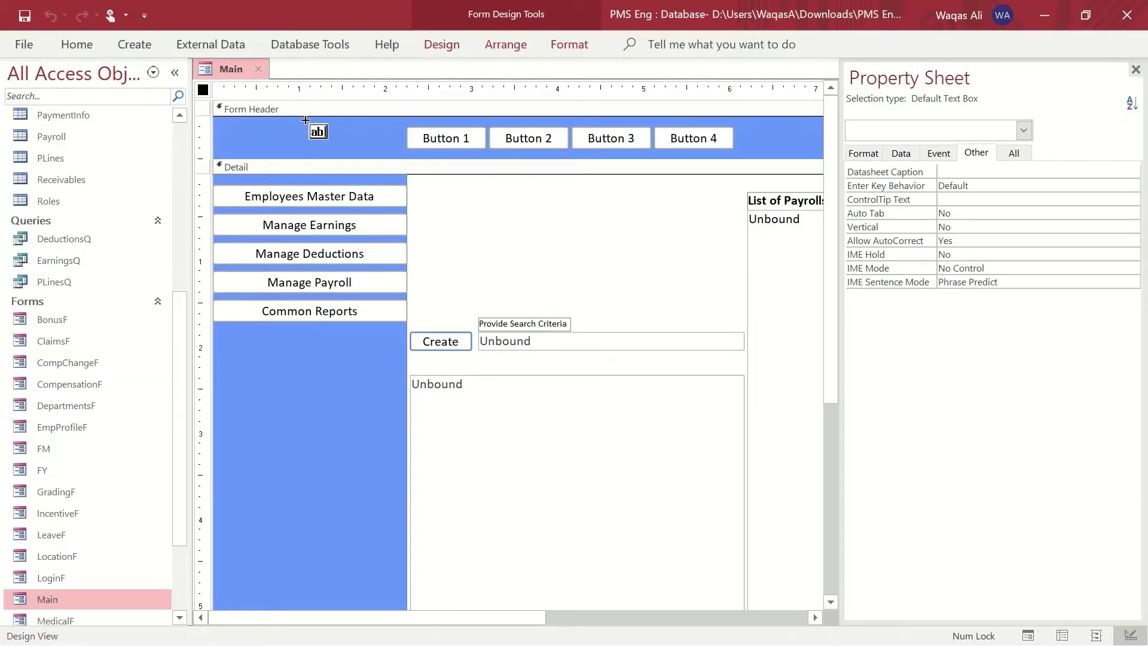
click(306, 121)
click(238, 131)
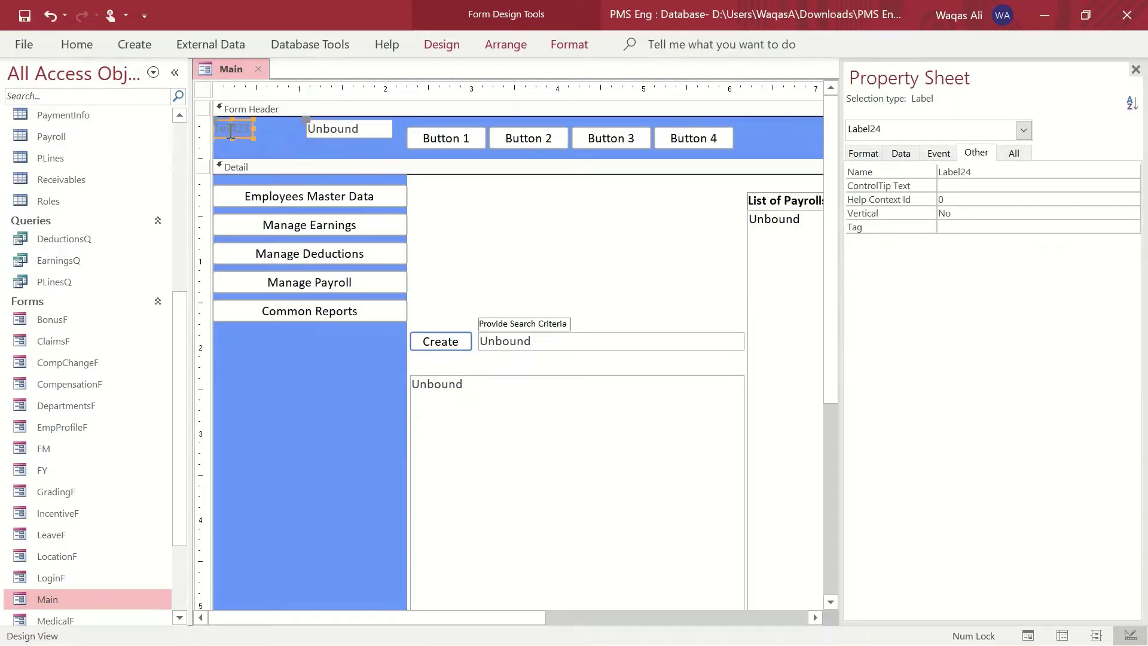
double_click(232, 131)
text(Employee Name)
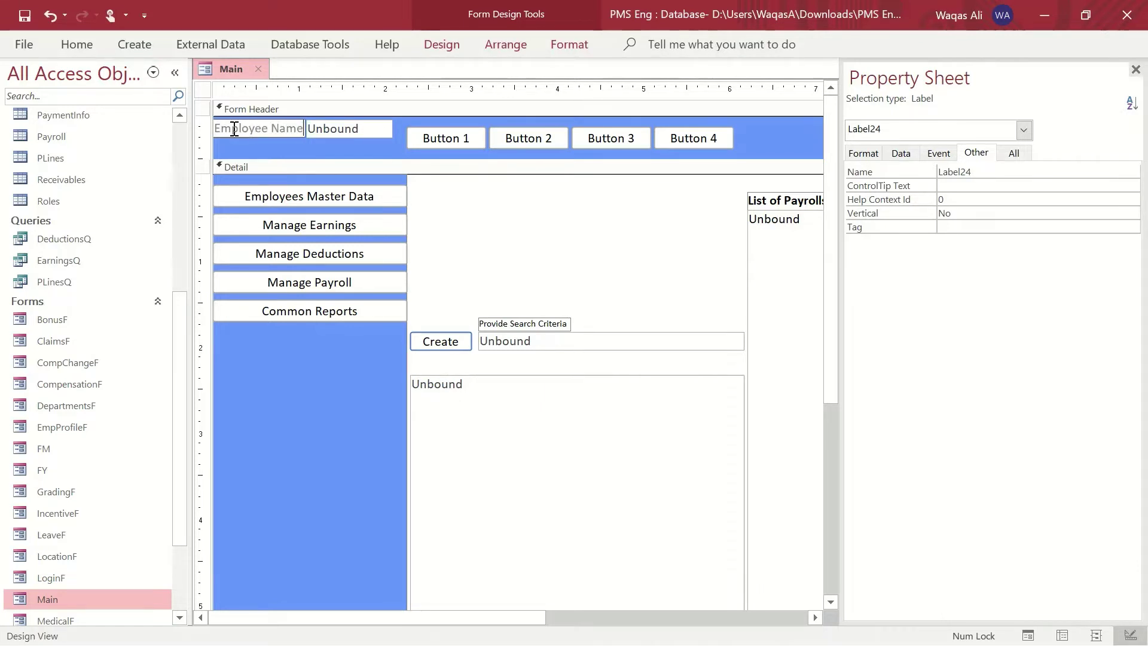
text(:)
key(Return)
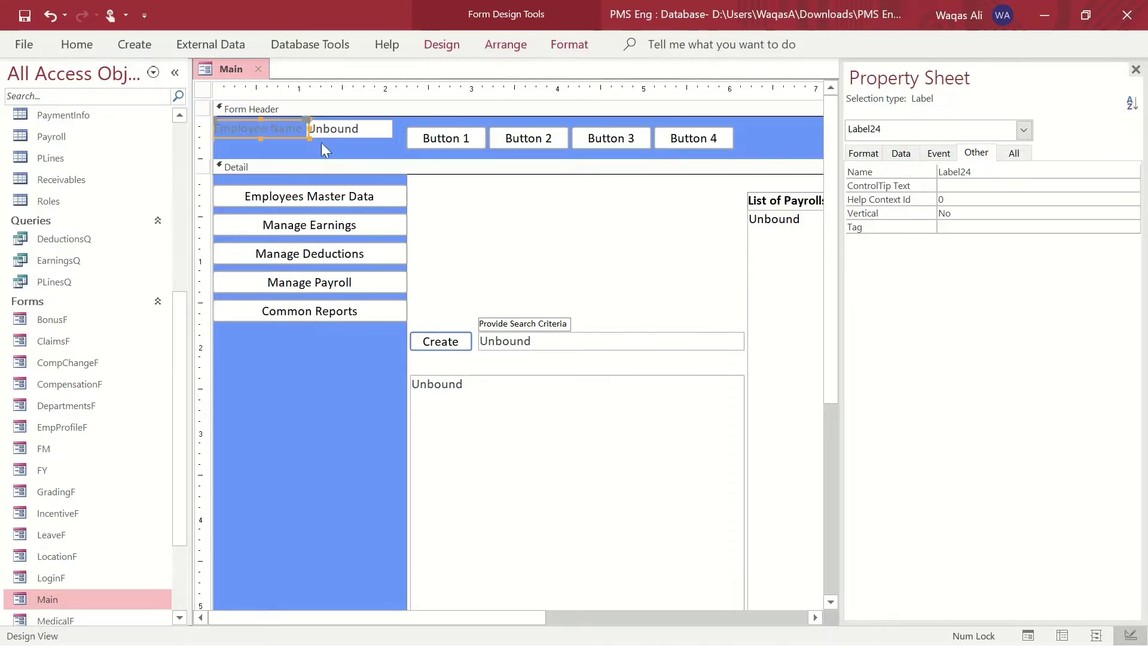
Step: Set the font colour of the "Employee Name:" label to white
click(77, 44)
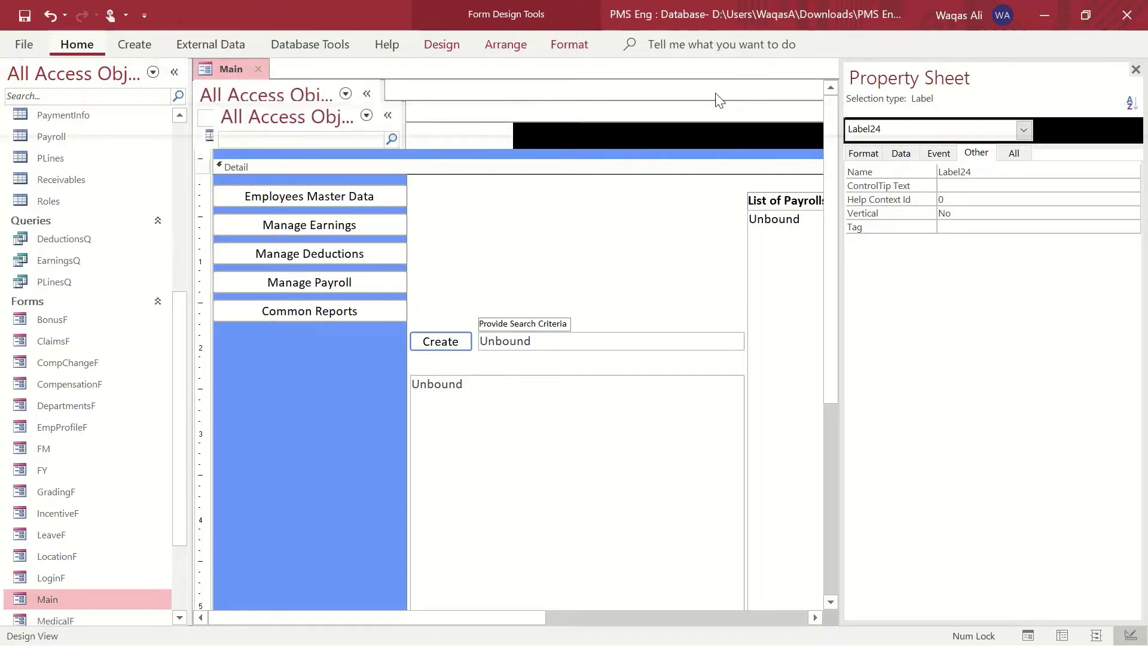
click(802, 107)
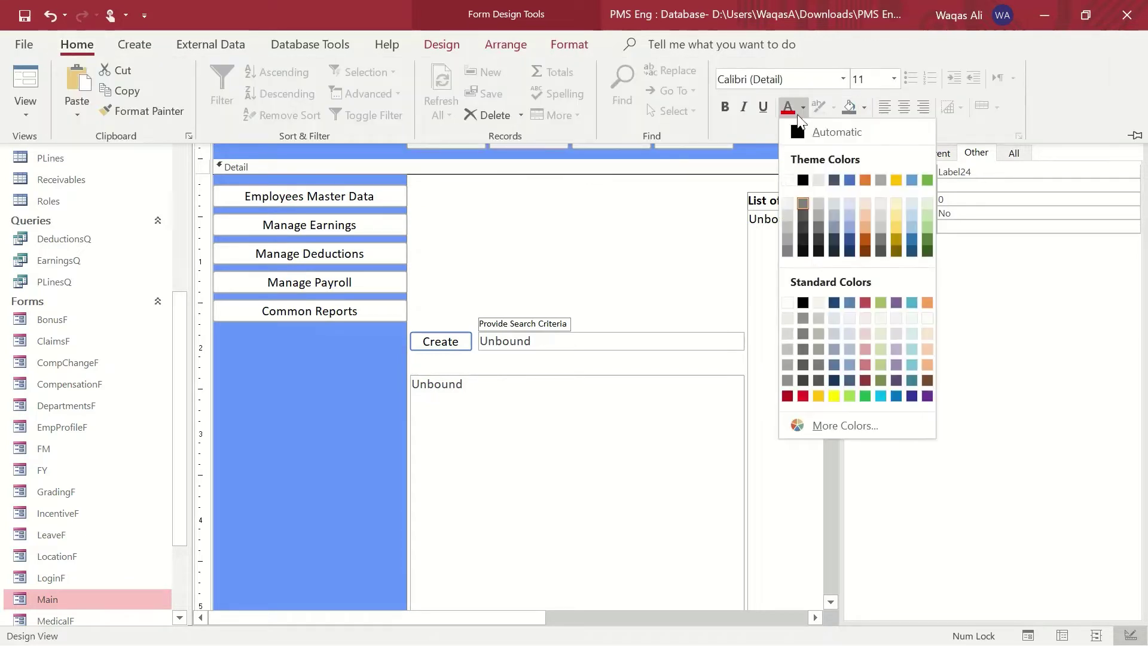
click(792, 185)
Step: Make both the fill and the outline of the Employee Name text box transparent
click(364, 128)
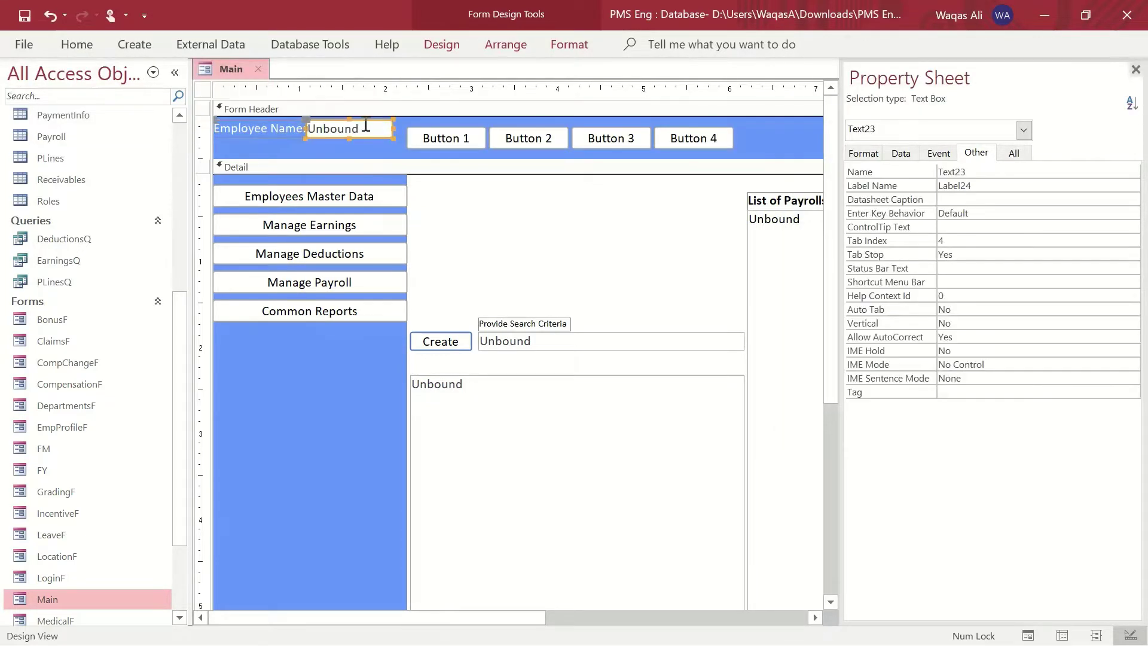
click(570, 45)
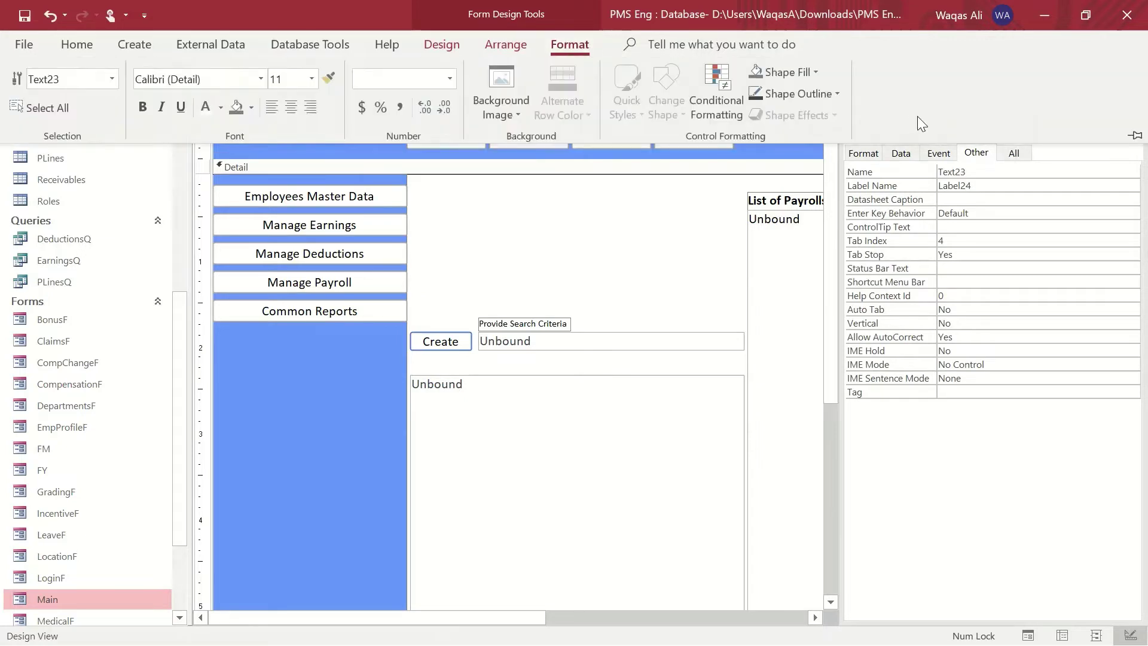
click(812, 76)
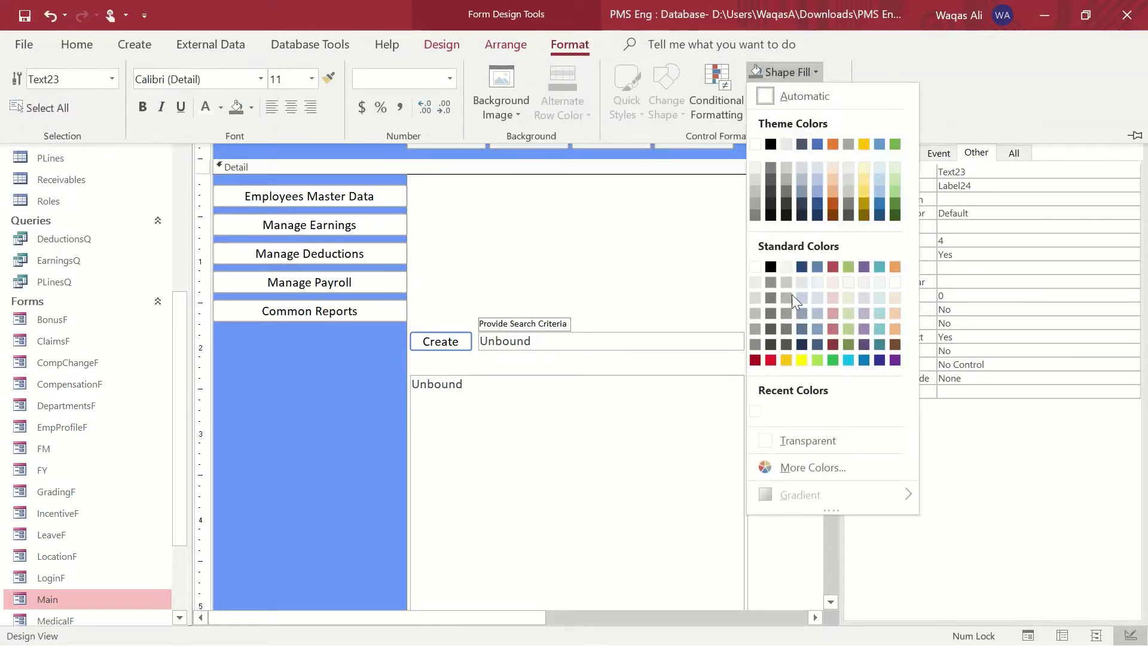
click(832, 442)
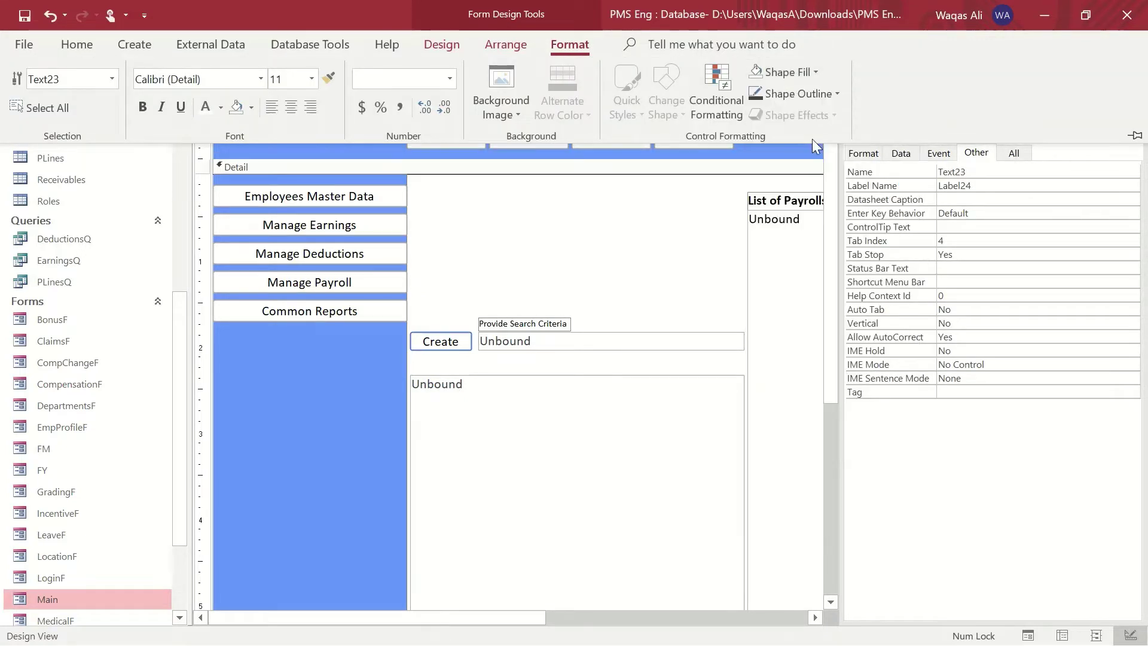
click(805, 93)
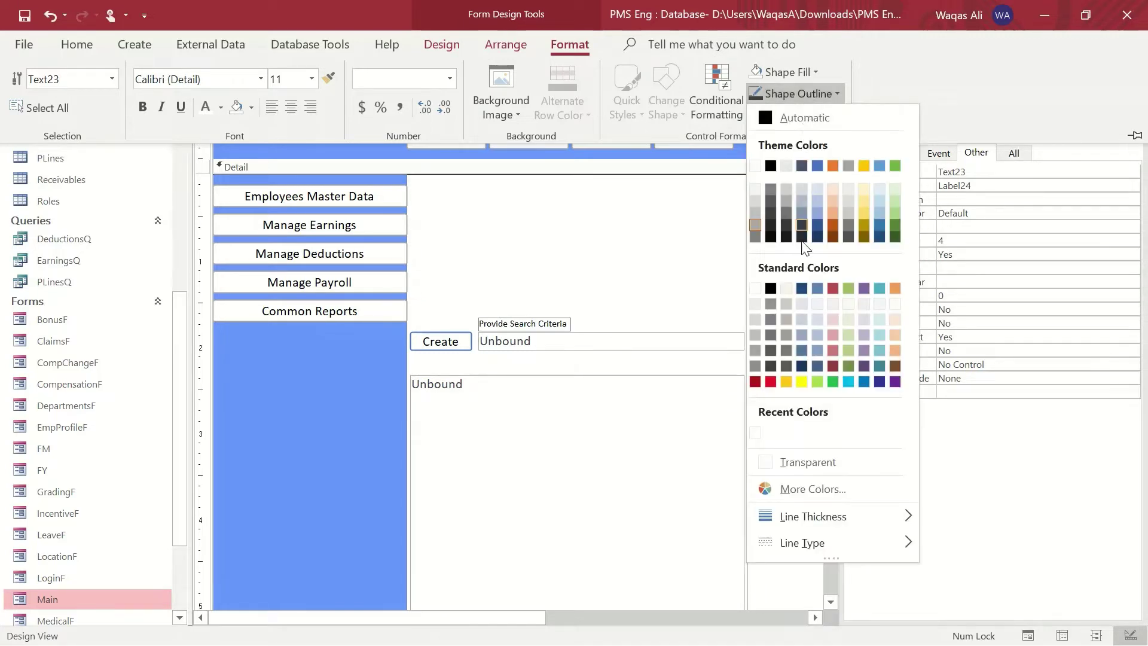
click(815, 459)
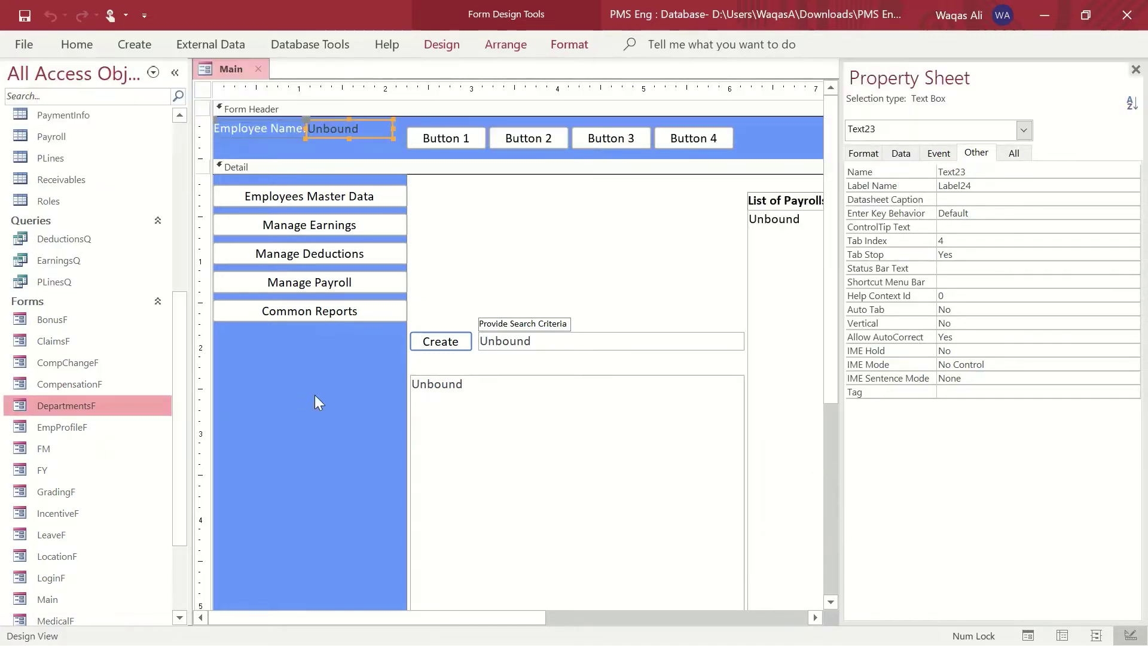
Step: Widen the Employee Name text box up to the edge of Button 1 and make its text white
click(315, 395)
click(379, 137)
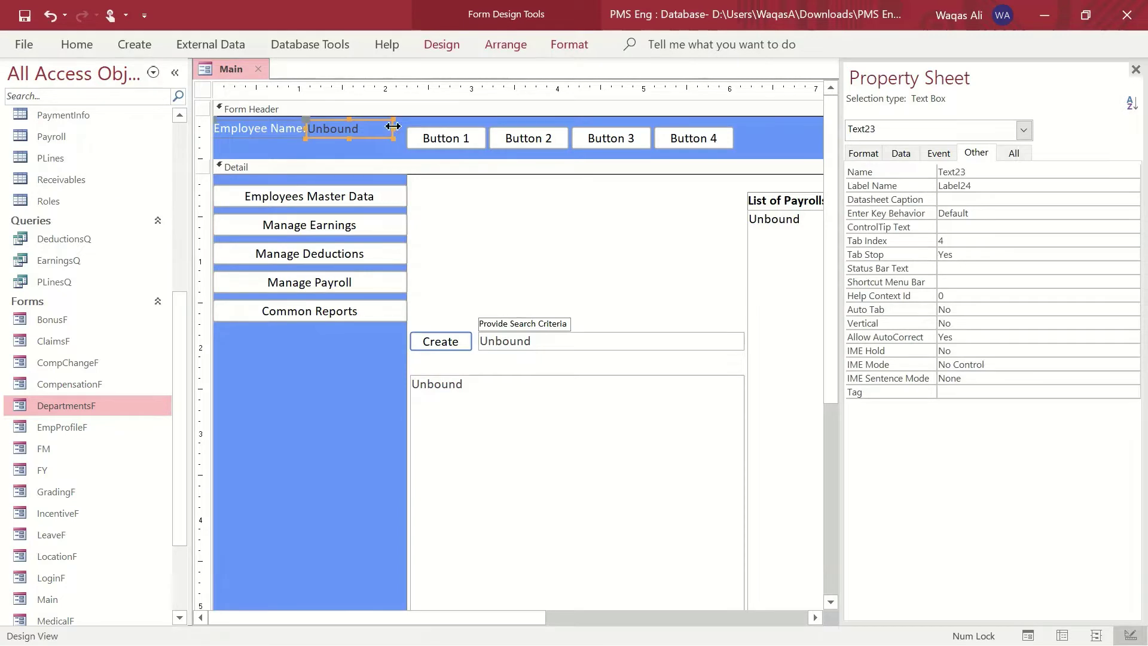
drag(393, 126, 407, 126)
click(89, 51)
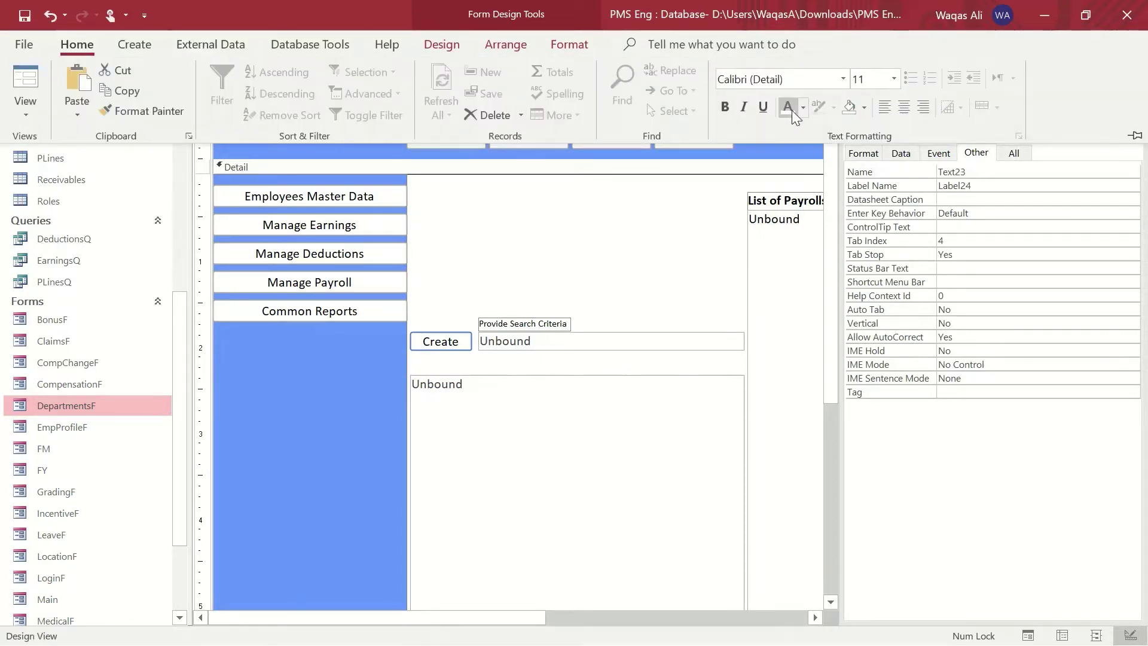
click(336, 359)
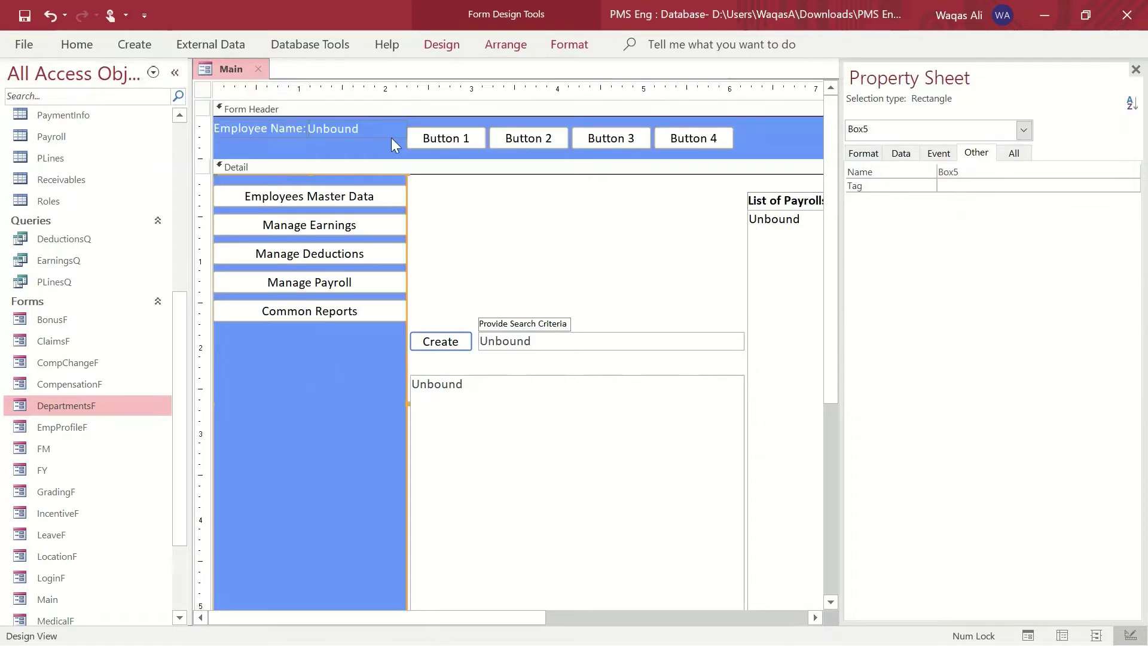
Step: Shift the four header buttons together slightly to the right to clear the Employee Name text box
click(411, 147)
shift+click(514, 142)
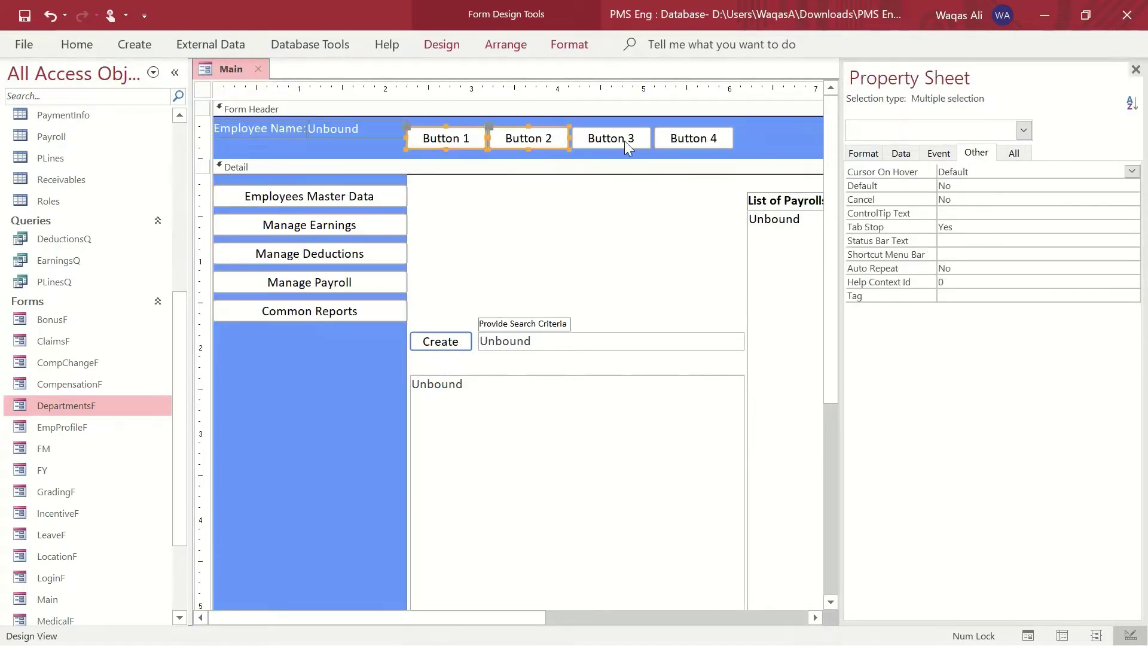
shift+click(632, 139)
shift+click(676, 138)
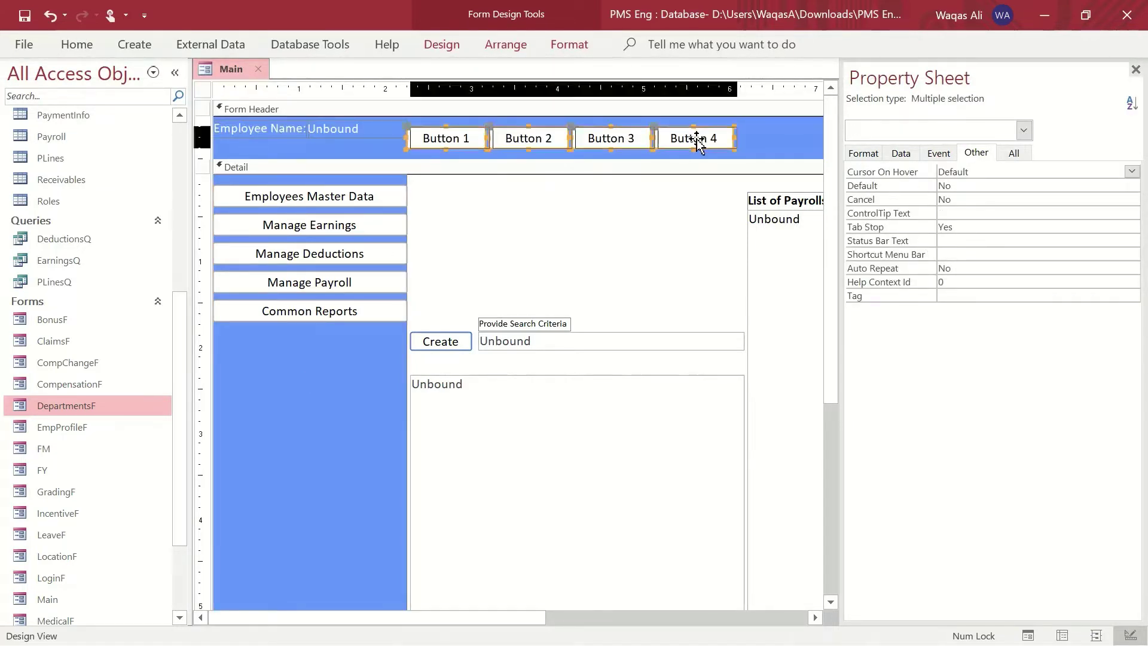
drag(692, 139, 696, 139)
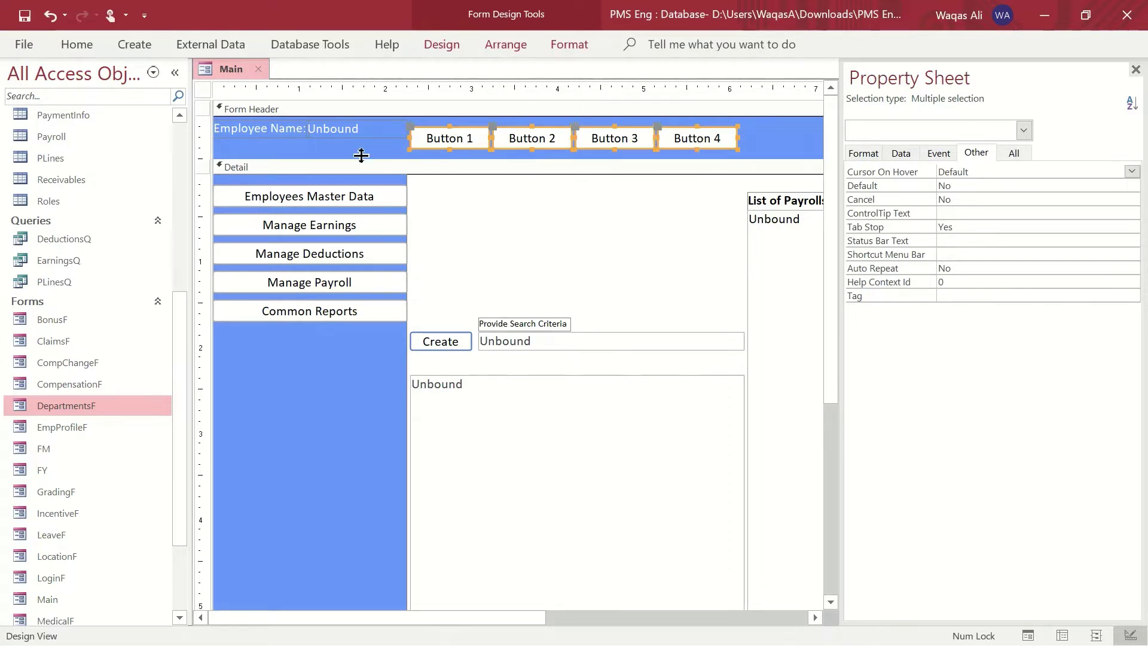
Step: Duplicate the Employee Name label and text box below the originals and change the copied label to "Employee ID:"
drag(339, 153, 274, 122)
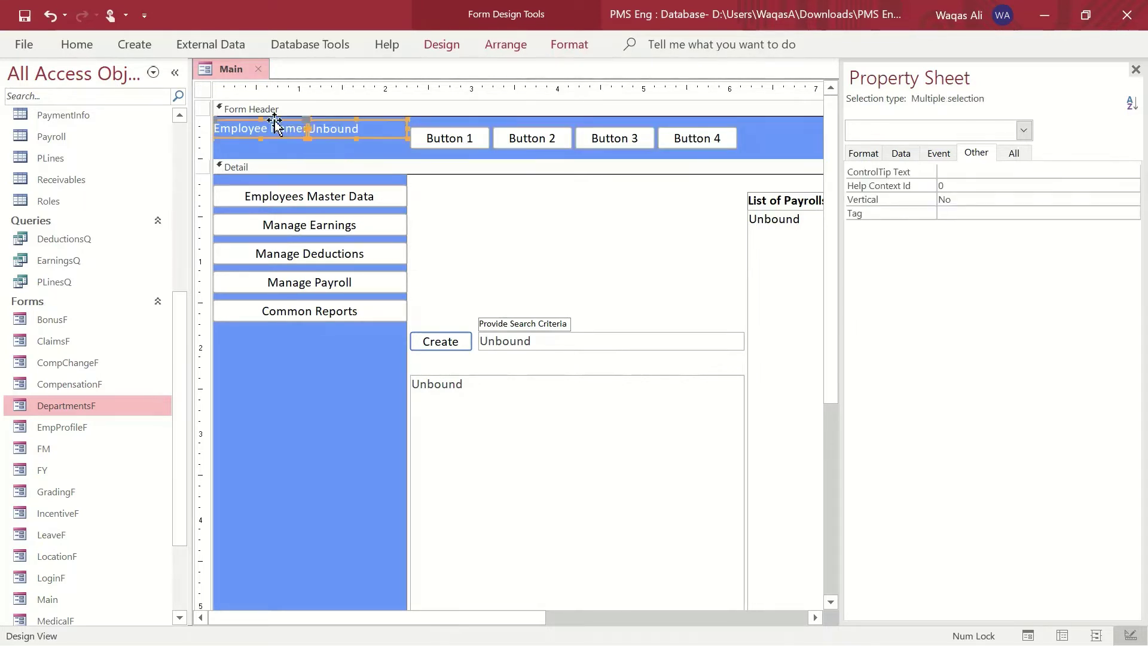
key(ctrl+c)
key(ctrl+v)
click(340, 151)
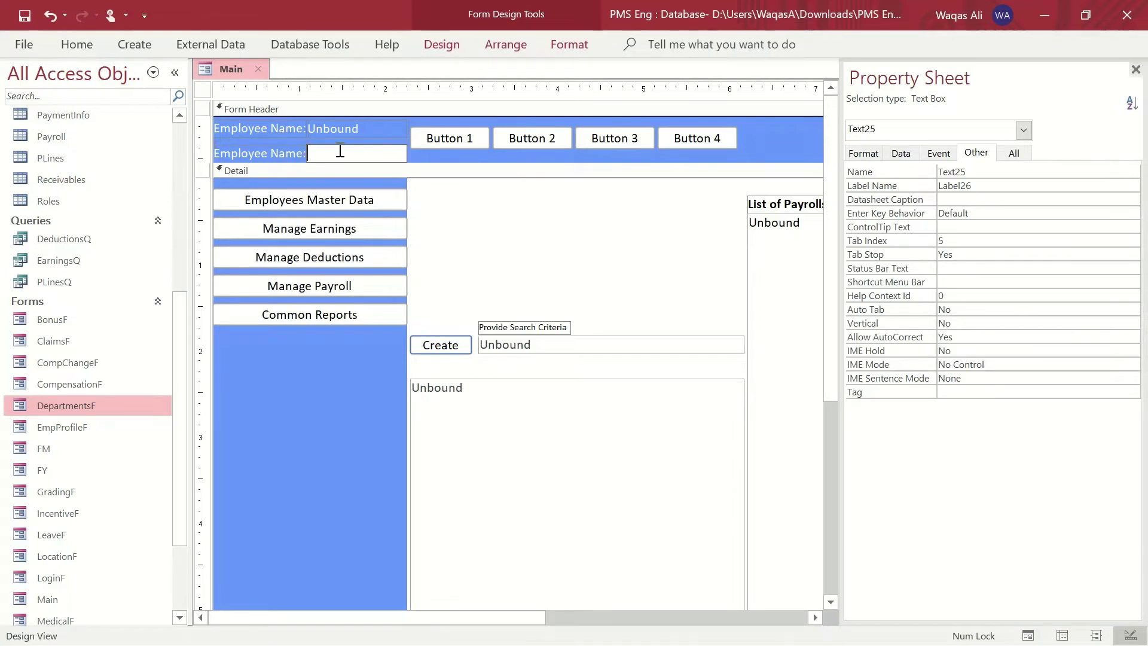
click(280, 153)
click(280, 153)
double_click(283, 154)
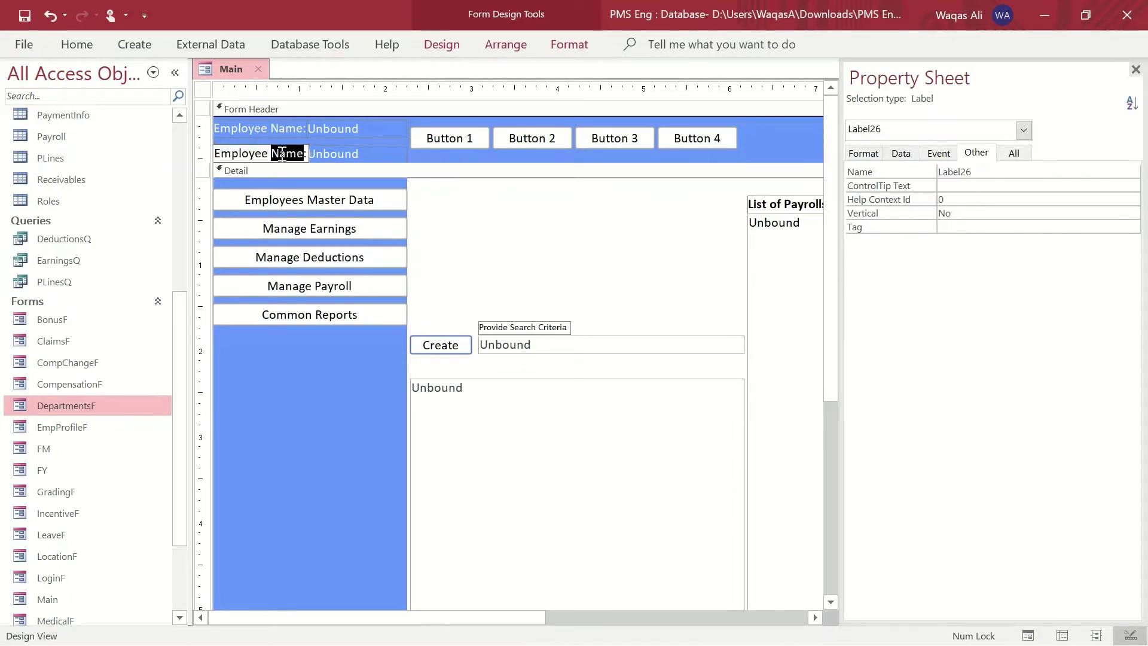
text(ID)
key(Return)
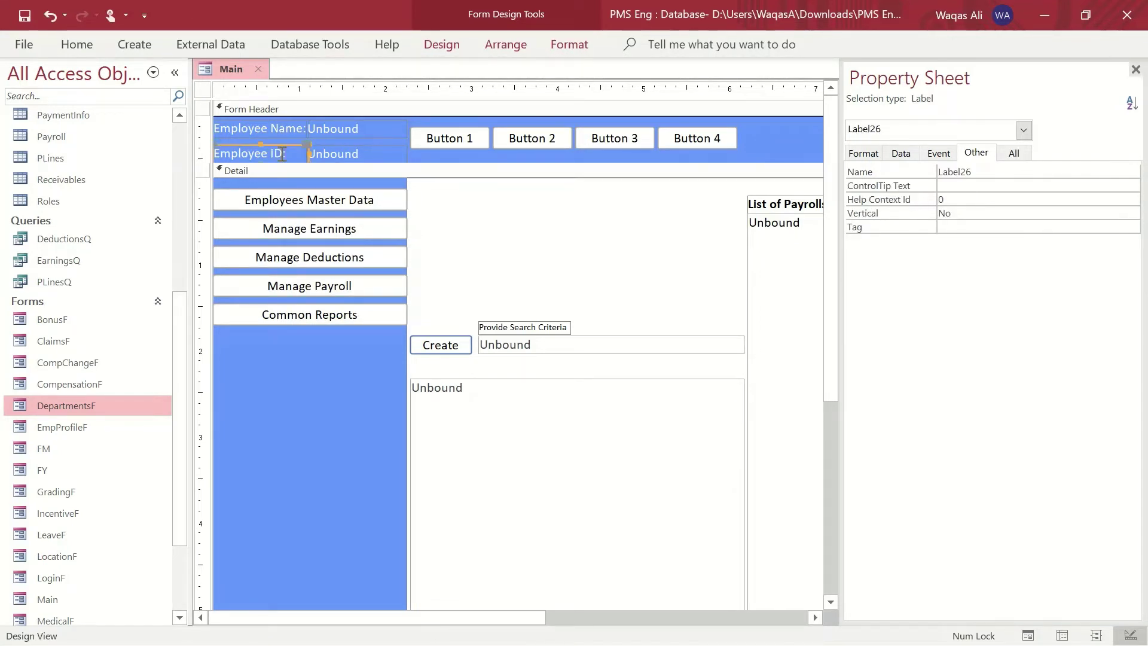
Step: Duplicate the Employee ID label and text box below it and change the copied label to "Role ID:"
shift+click(339, 154)
key(ctrl+c)
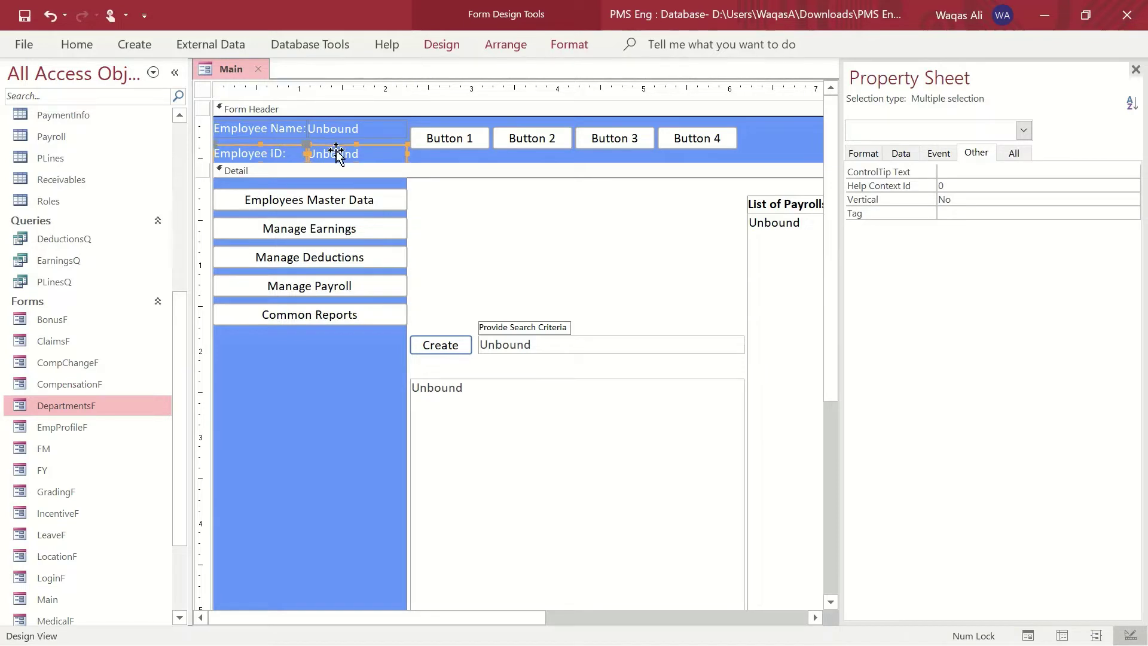
key(ctrl+v)
click(269, 179)
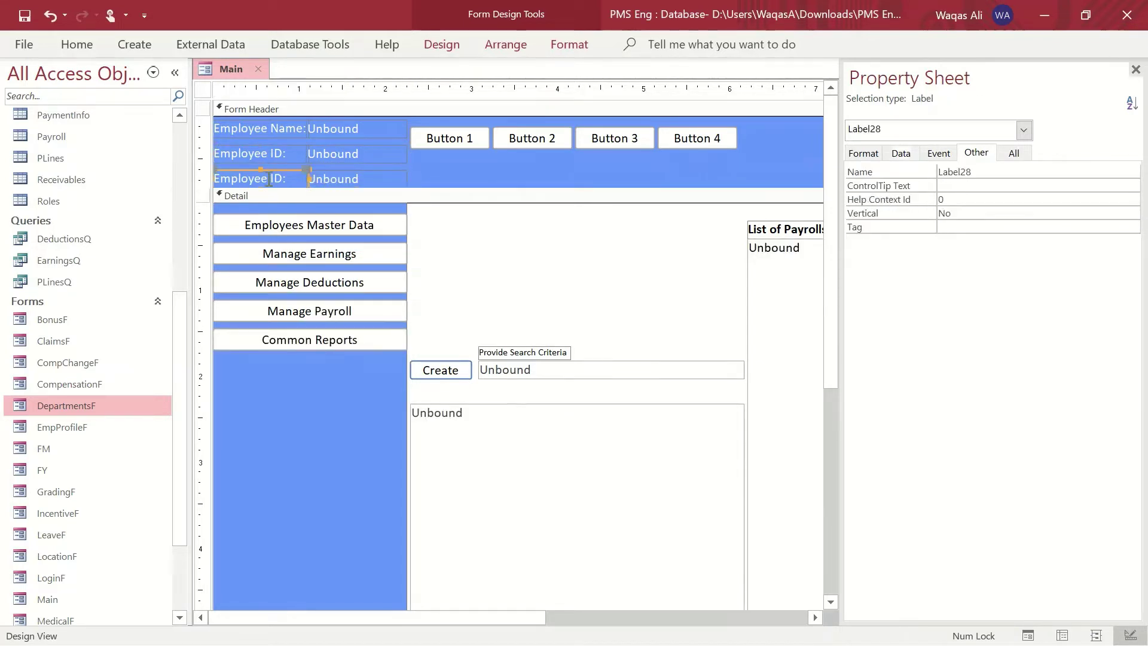
double_click(270, 177)
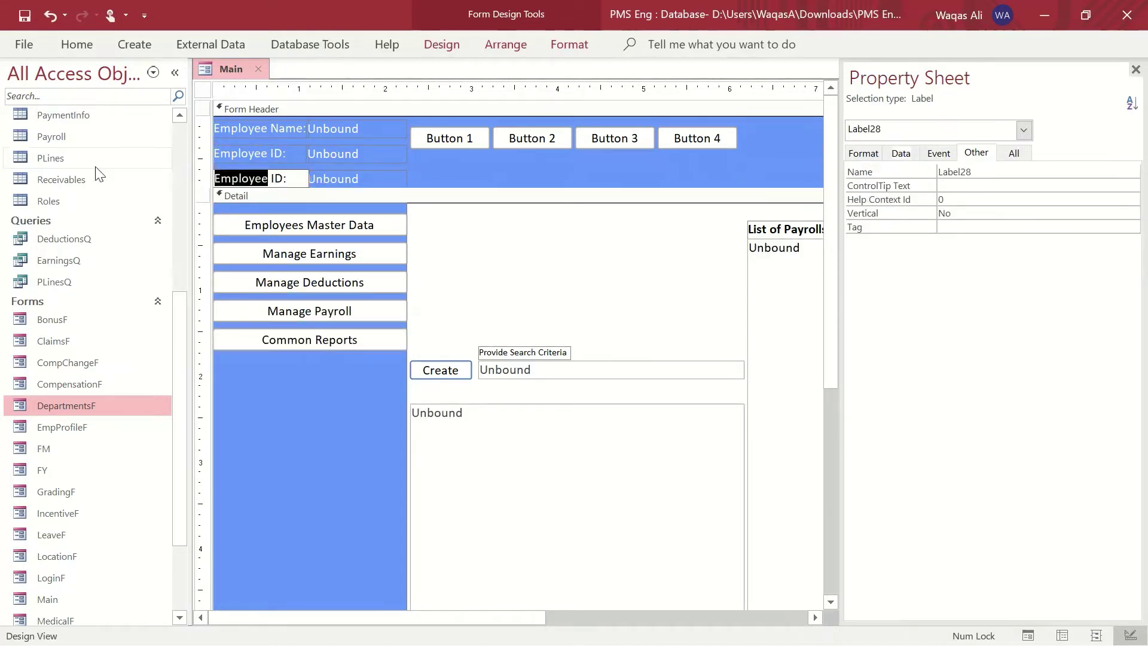
text(Role)
key(Return)
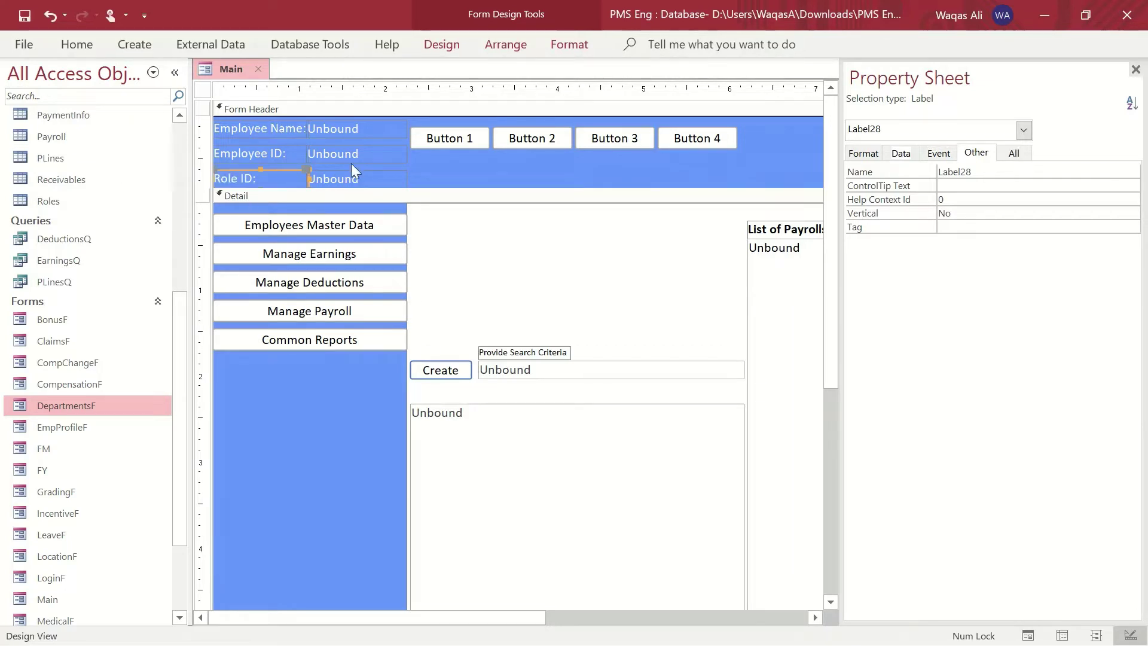
Step: Arrange the Employee Name, Employee ID and Role ID labels and text boxes in a stacked layout
drag(423, 177, 246, 112)
shift+click(461, 142)
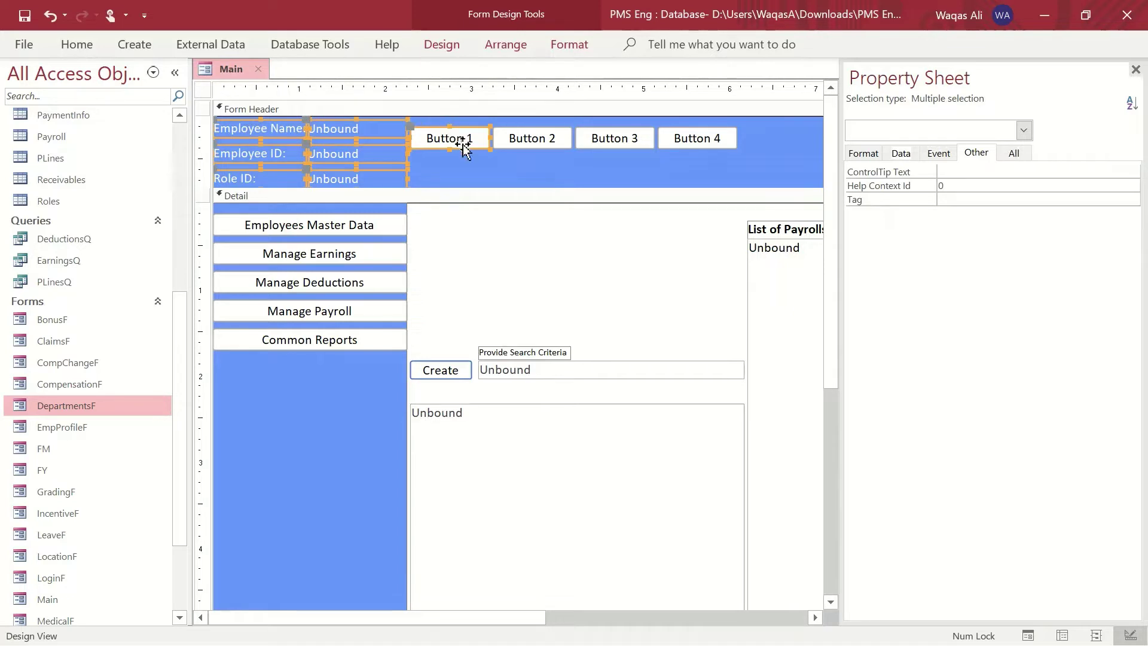
click(437, 48)
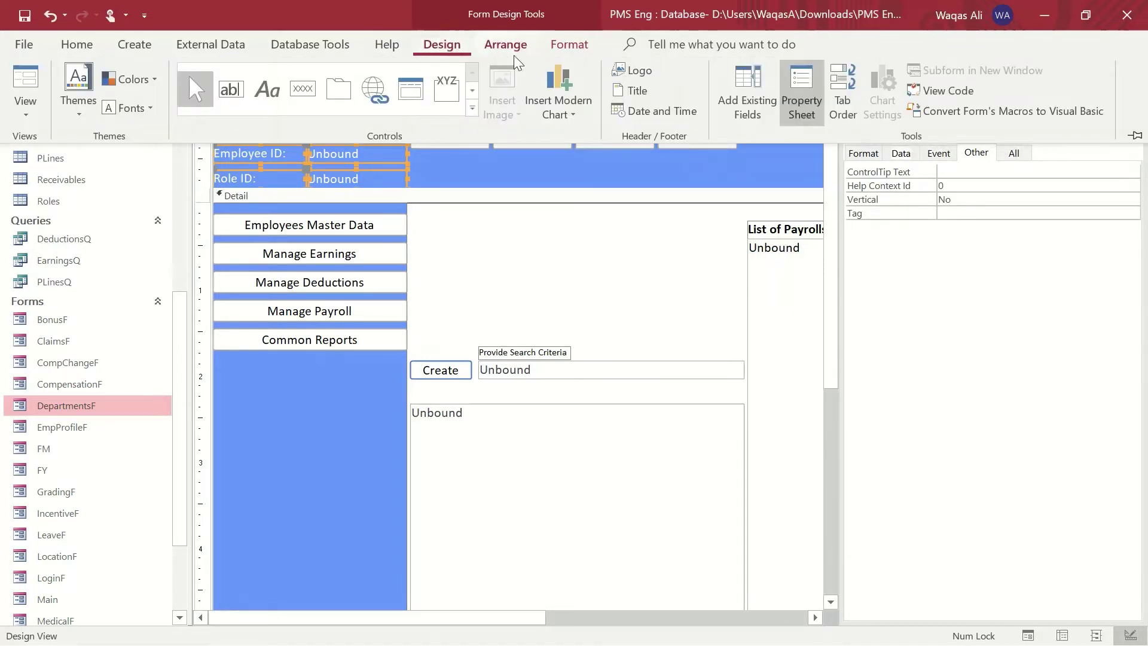
click(510, 45)
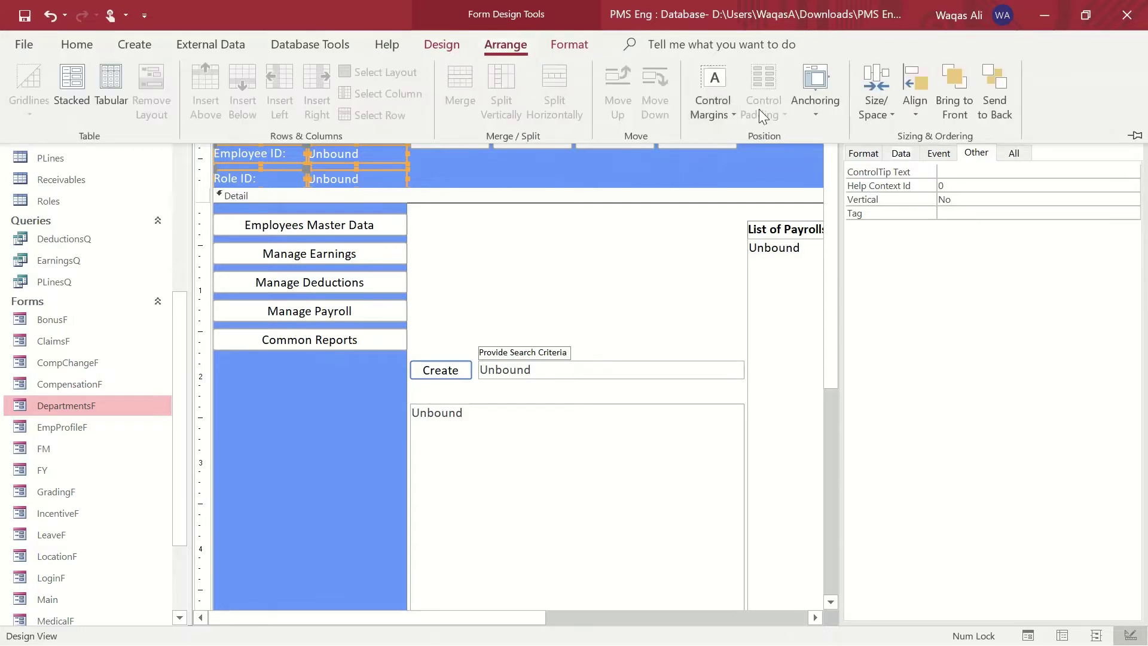
right_click(330, 157)
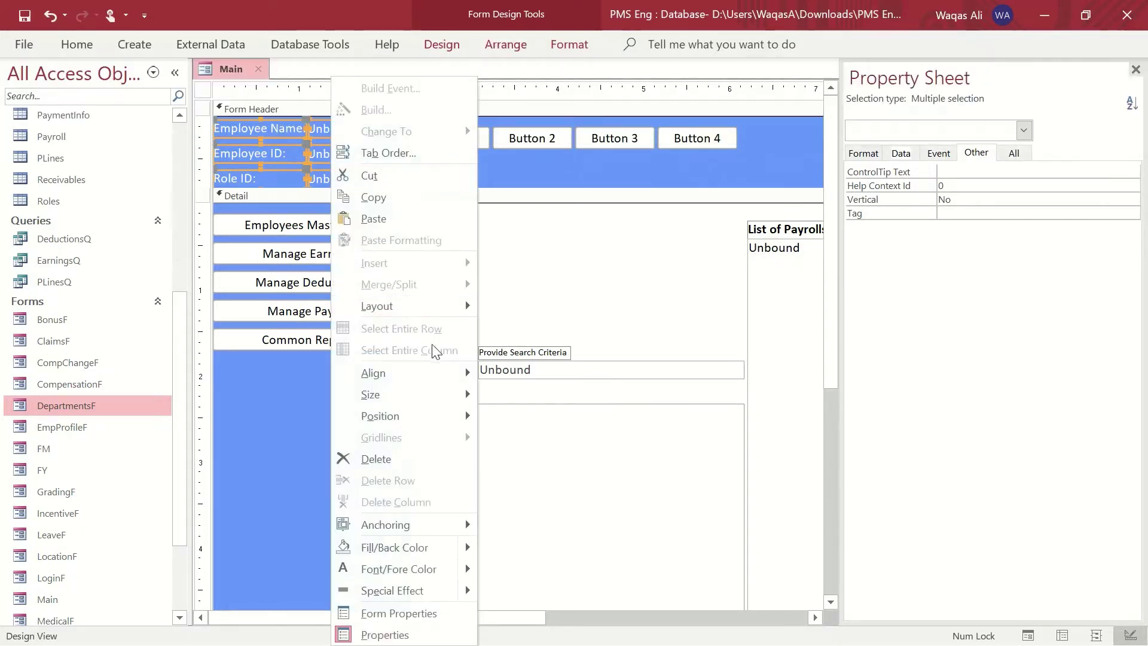
mouse_move(431, 315)
click(550, 326)
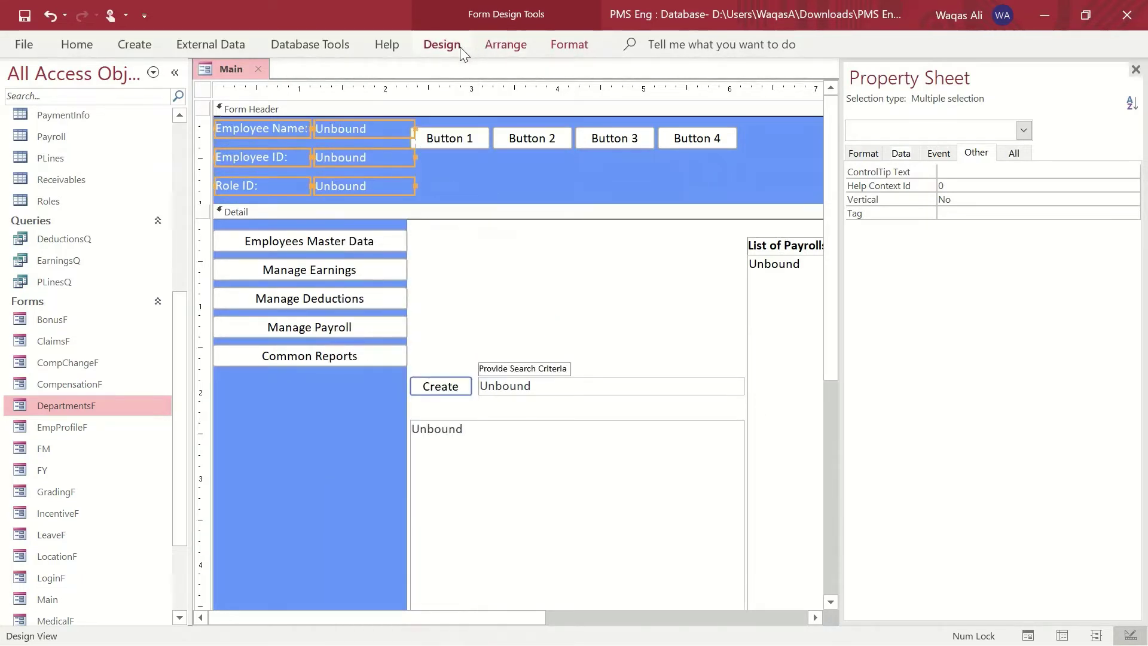
Step: Remove the control padding between the stacked employee fields and reduce the form header's height to fit them
click(486, 45)
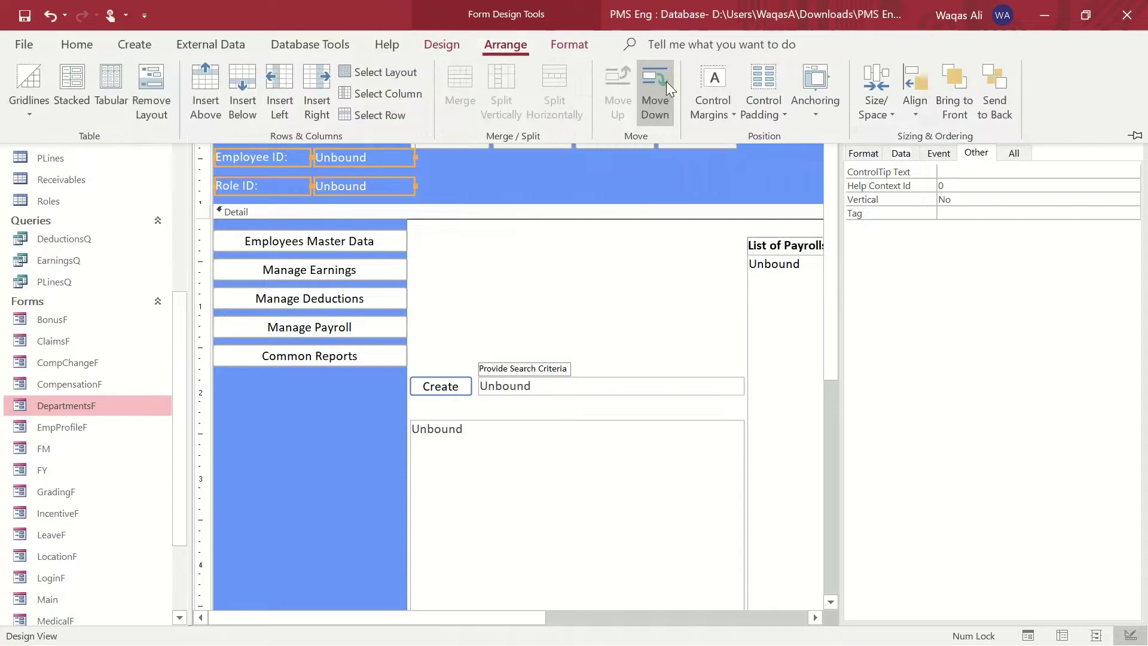
click(749, 106)
click(767, 160)
click(525, 202)
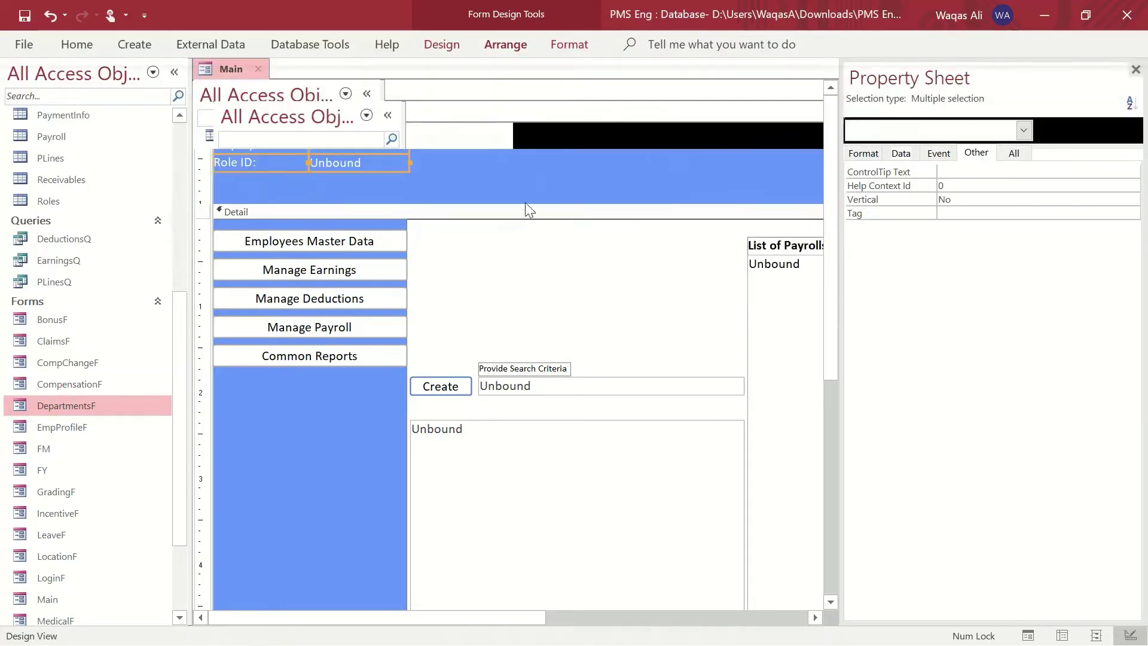
drag(527, 201, 523, 175)
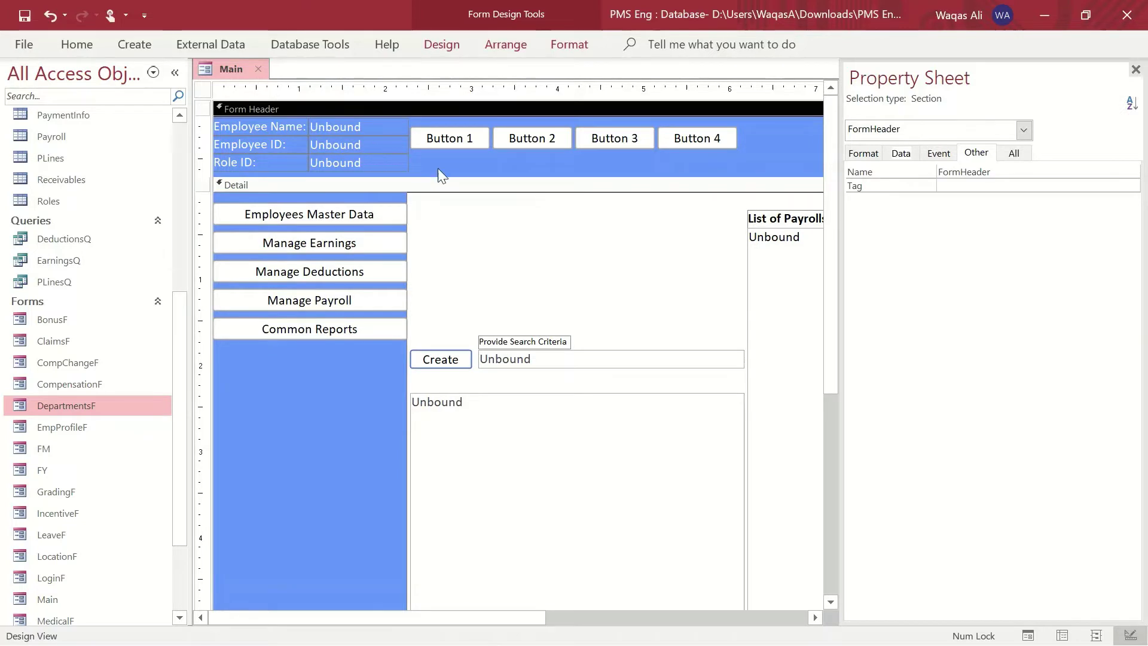
Step: Nudge the four header buttons together slightly to the right of the employee text boxes
drag(437, 163, 673, 121)
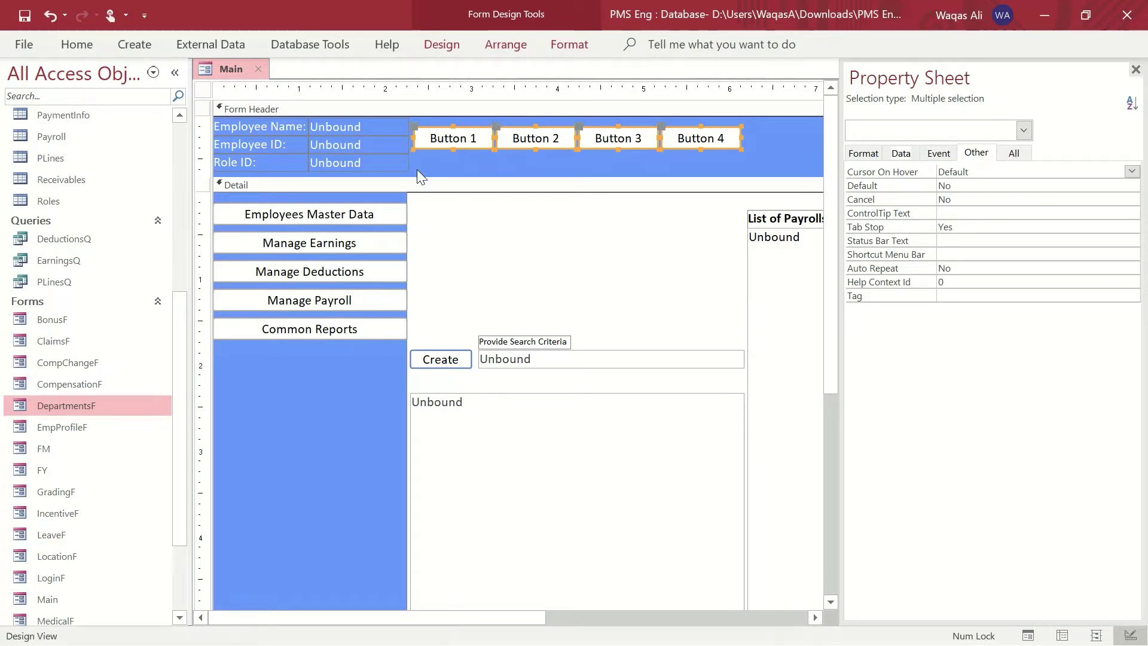
drag(482, 617, 645, 578)
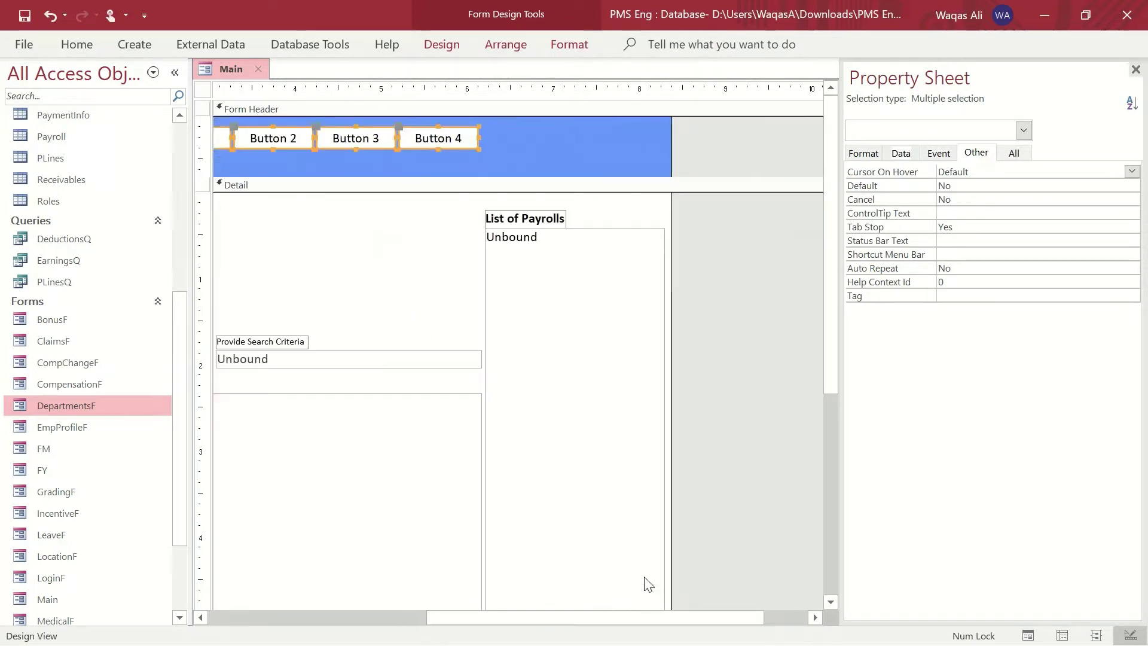
drag(605, 619, 383, 602)
Step: Duplicate the Employee ID and Role ID rows and place the copies below Button 3 and Button 4
drag(422, 165, 226, 146)
shift+click(479, 147)
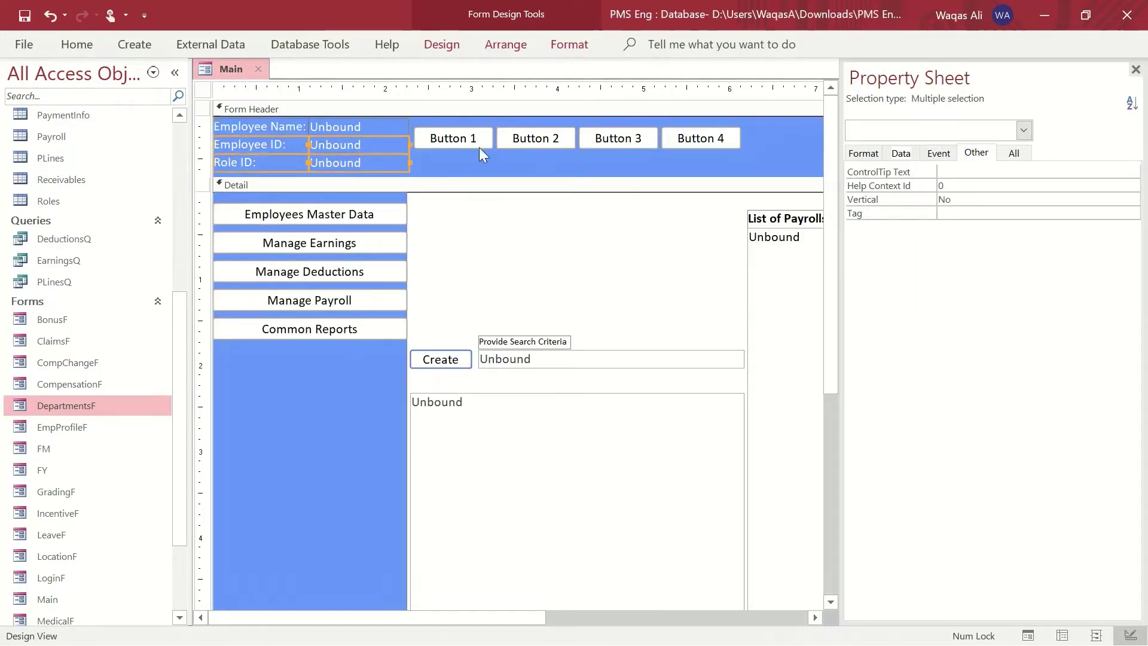
key(ctrl+v)
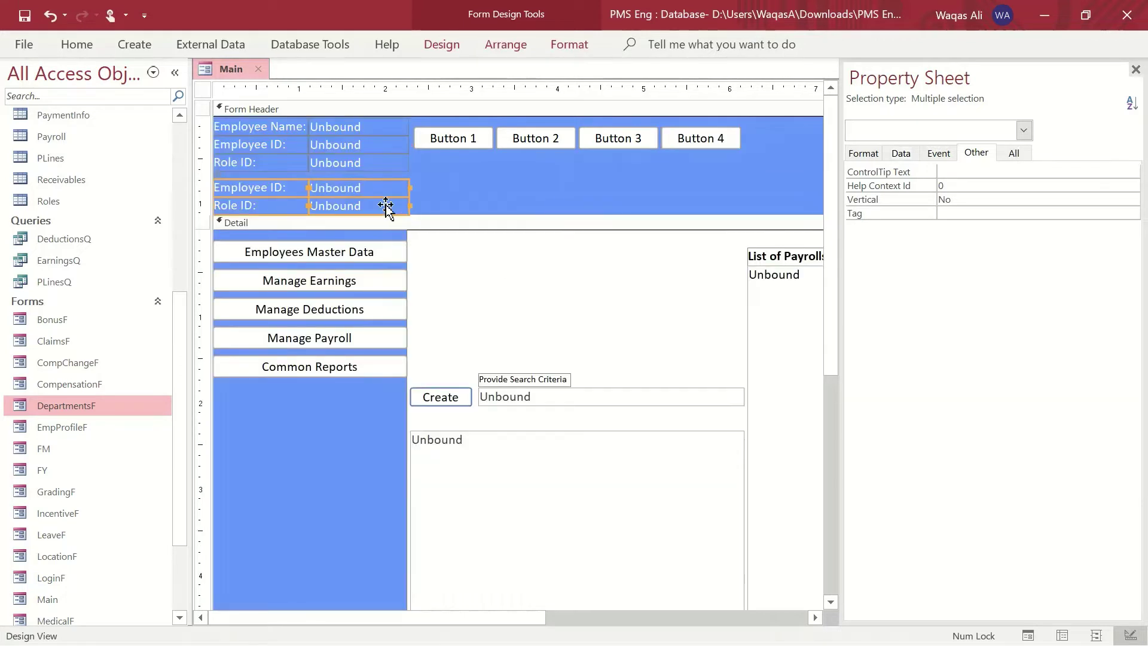
drag(375, 192, 803, 169)
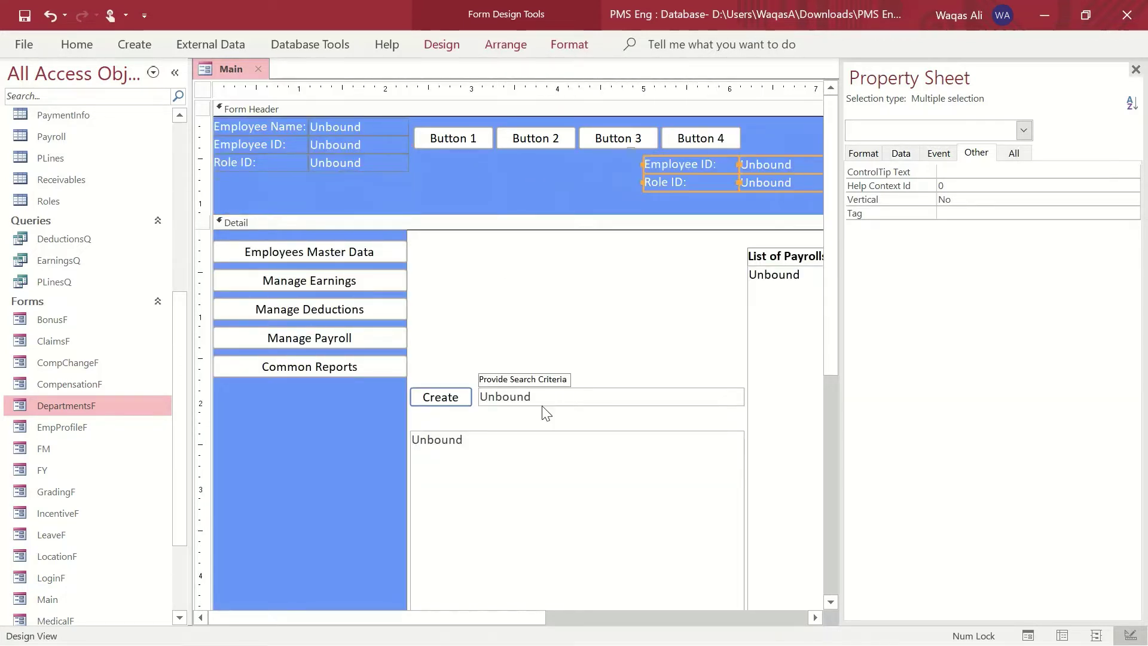
Step: Delete the copied Employee ID and Role ID labels, keeping only their two text boxes
drag(500, 618, 687, 598)
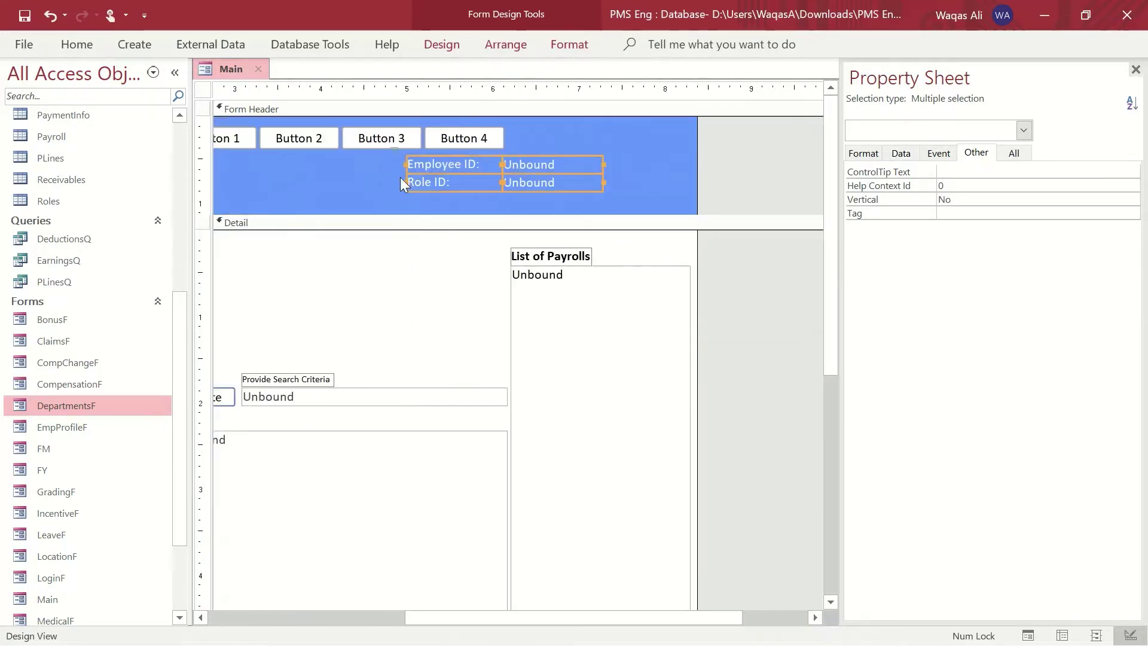
drag(388, 169, 441, 184)
key(Delete)
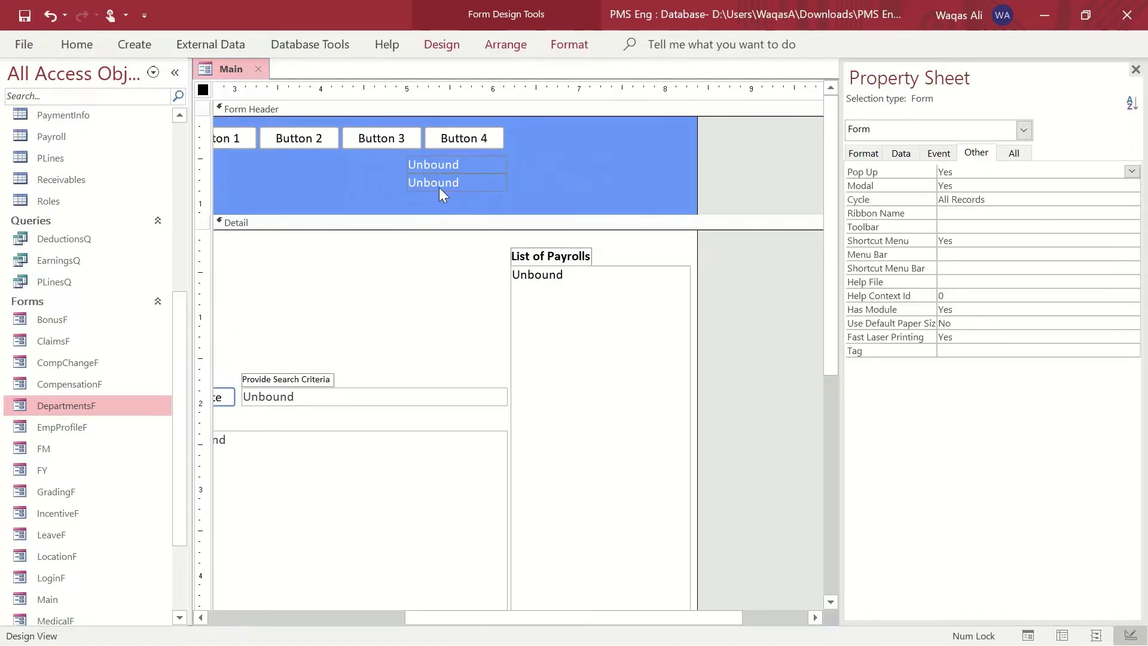
Step: Move the two copied text boxes to the right end of the header and widen them to its edge
drag(532, 184, 454, 157)
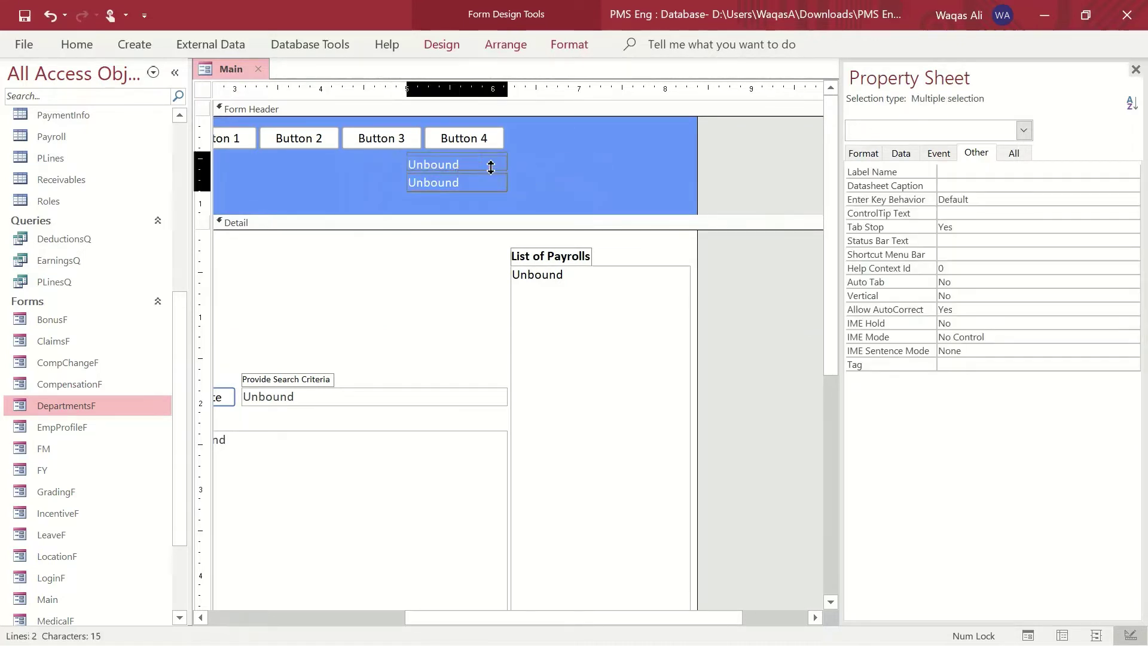
shift+click(472, 138)
key(ctrl+z)
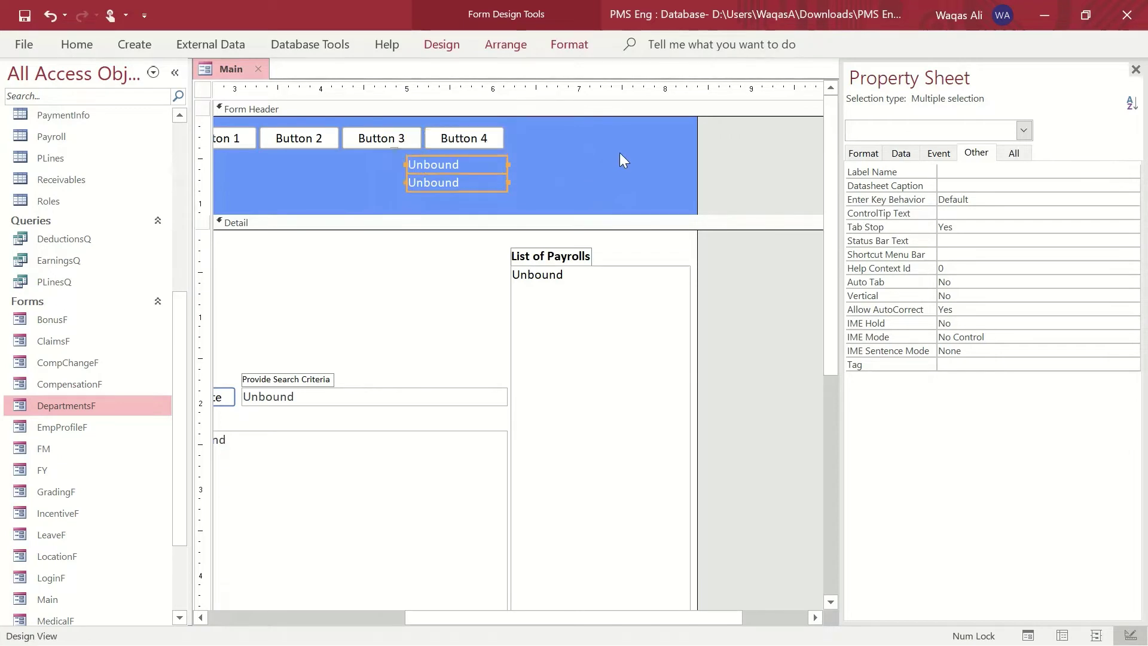
mouse_move(448, 164)
mouse_down()
mouse_move(637, 131)
mouse_move(540, 132)
mouse_up()
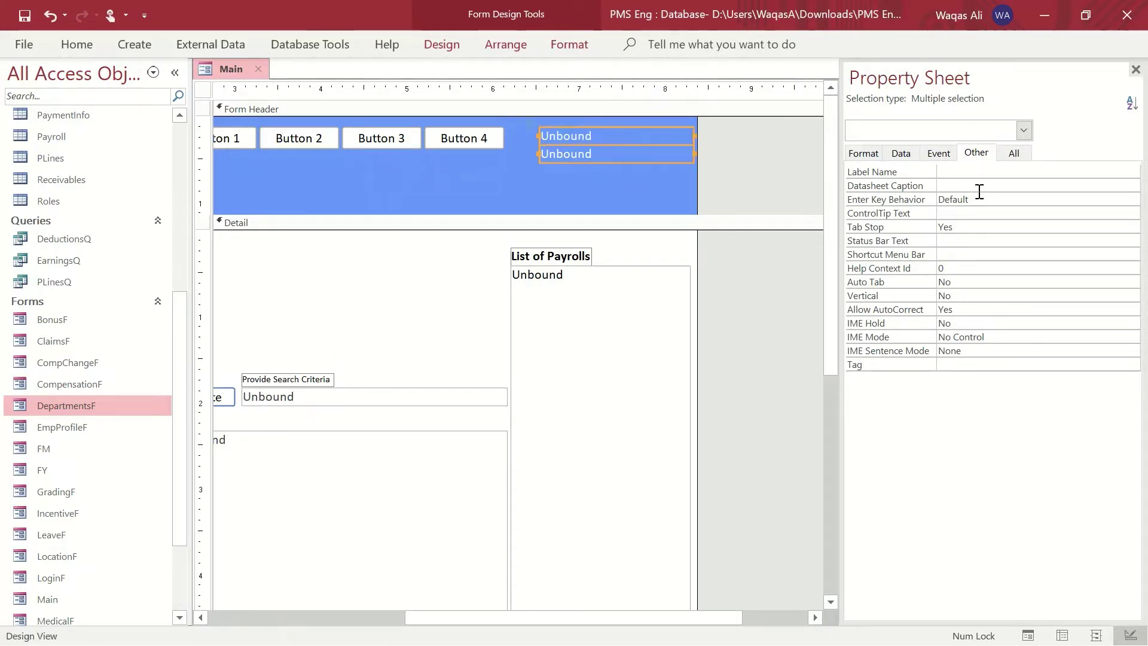
Step: Set the Horizontal Anchor of the two copied text boxes to Right
click(865, 154)
scroll(998, 423, down, 6)
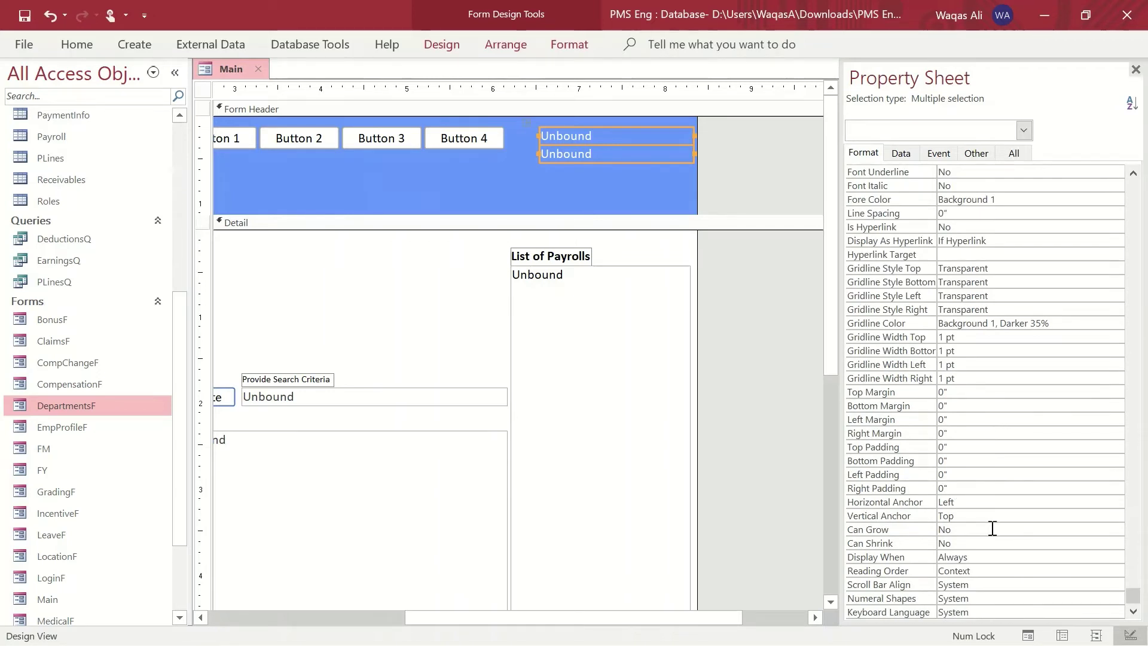
click(972, 502)
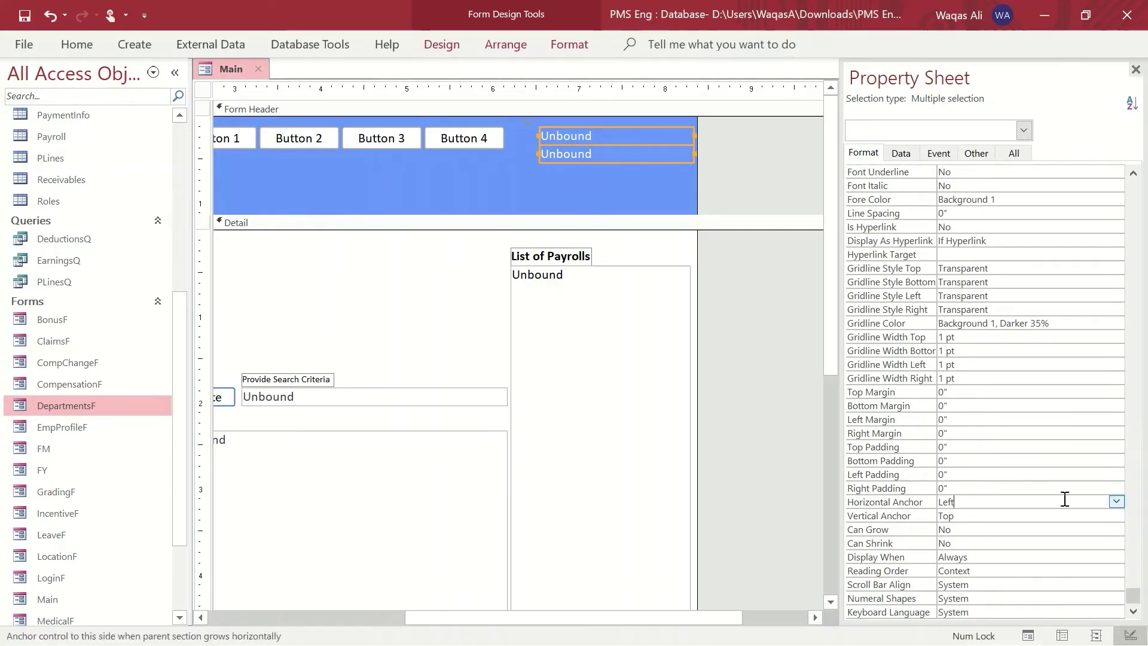
click(1116, 502)
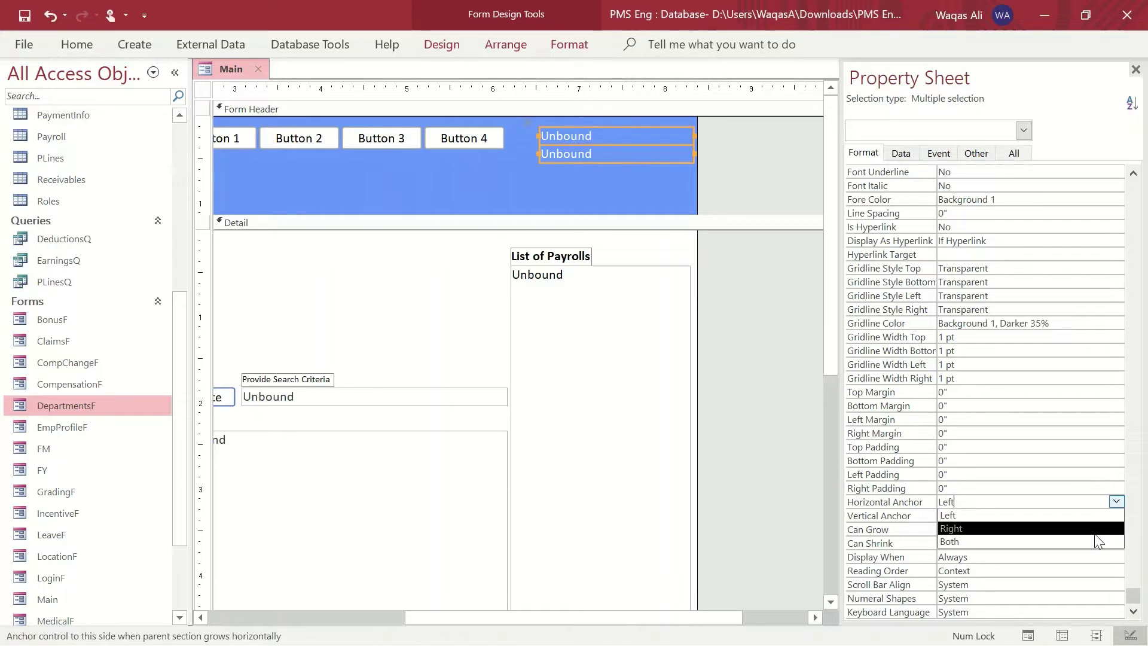
click(1094, 530)
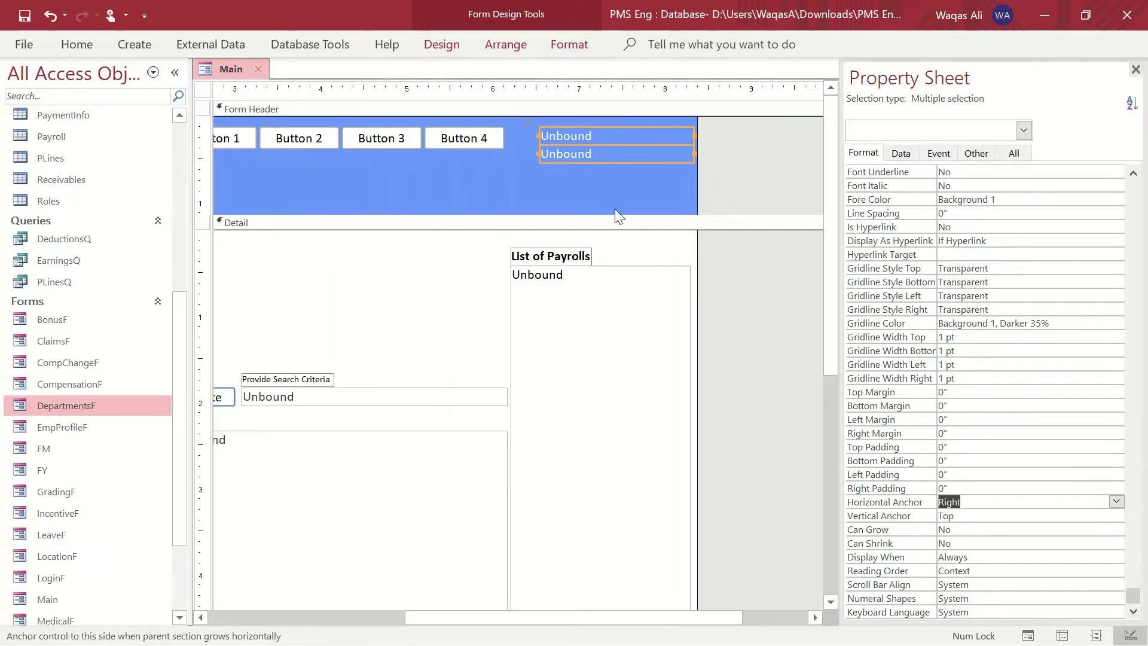
Step: Shrink the form header's height to just below the Role ID row
drag(456, 619, 258, 618)
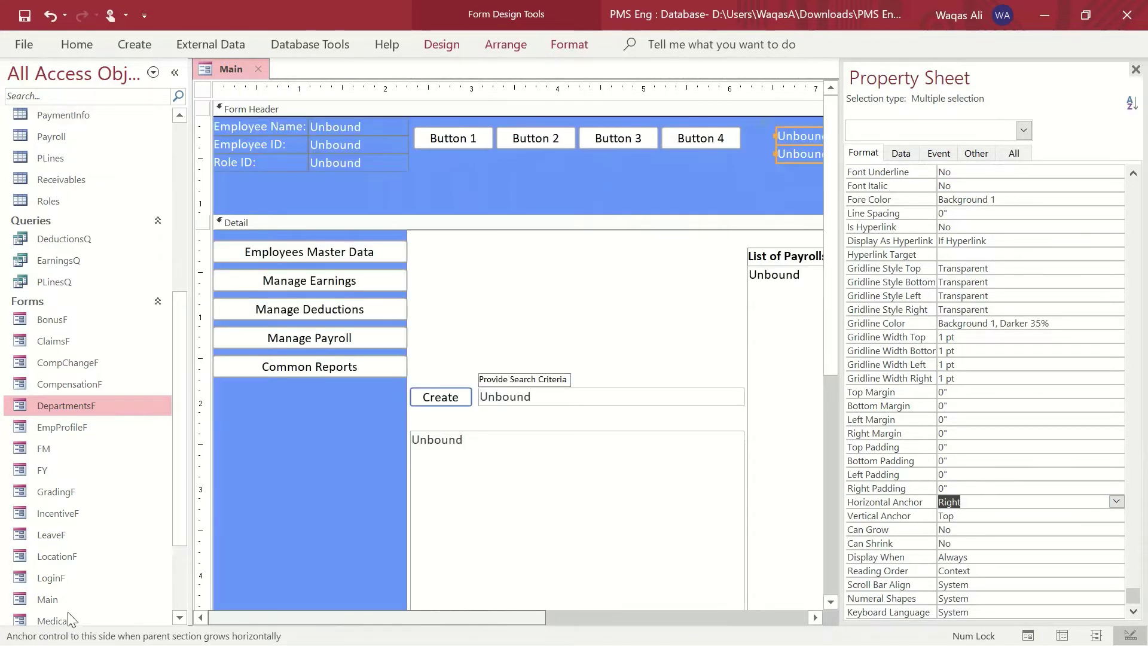
drag(474, 215, 474, 172)
drag(474, 175, 475, 177)
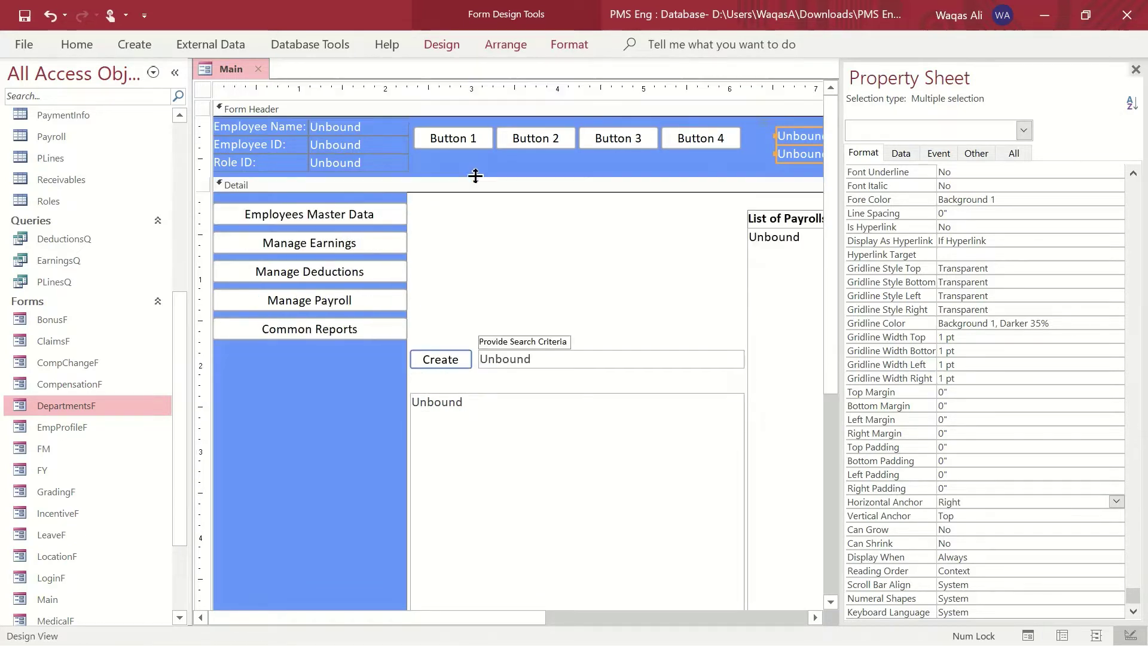
Step: Right-align the text in the two text boxes at the header's right end
drag(443, 617, 507, 588)
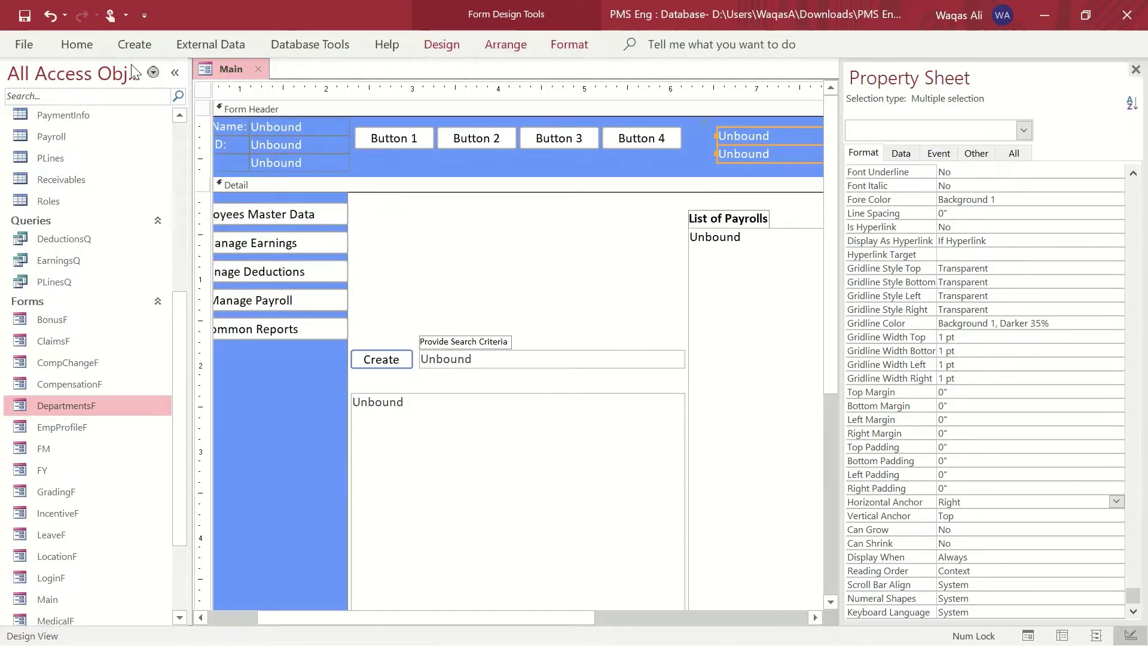
click(70, 48)
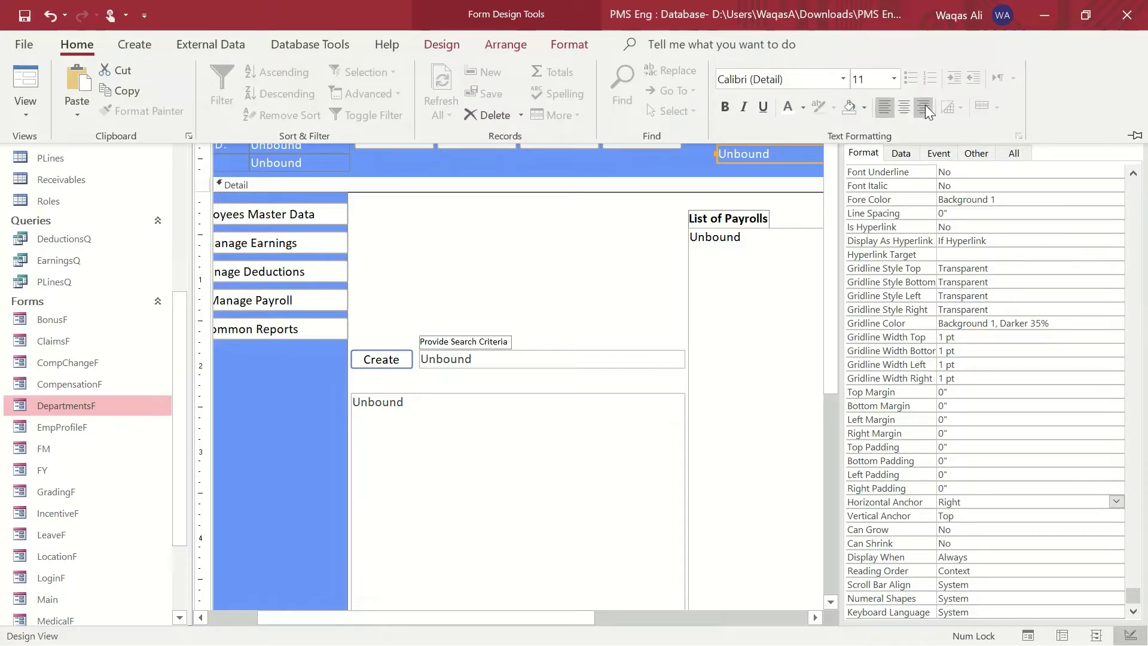
click(545, 233)
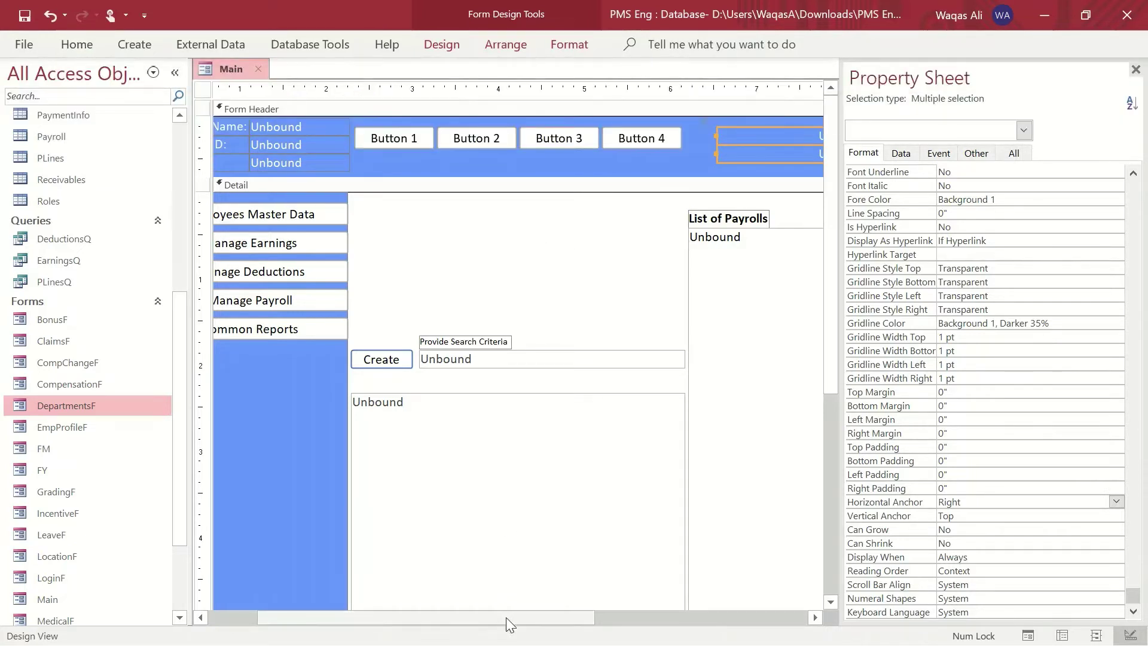
Step: Save the Main form and open it in Form View
drag(506, 617, 315, 614)
right_click(197, 61)
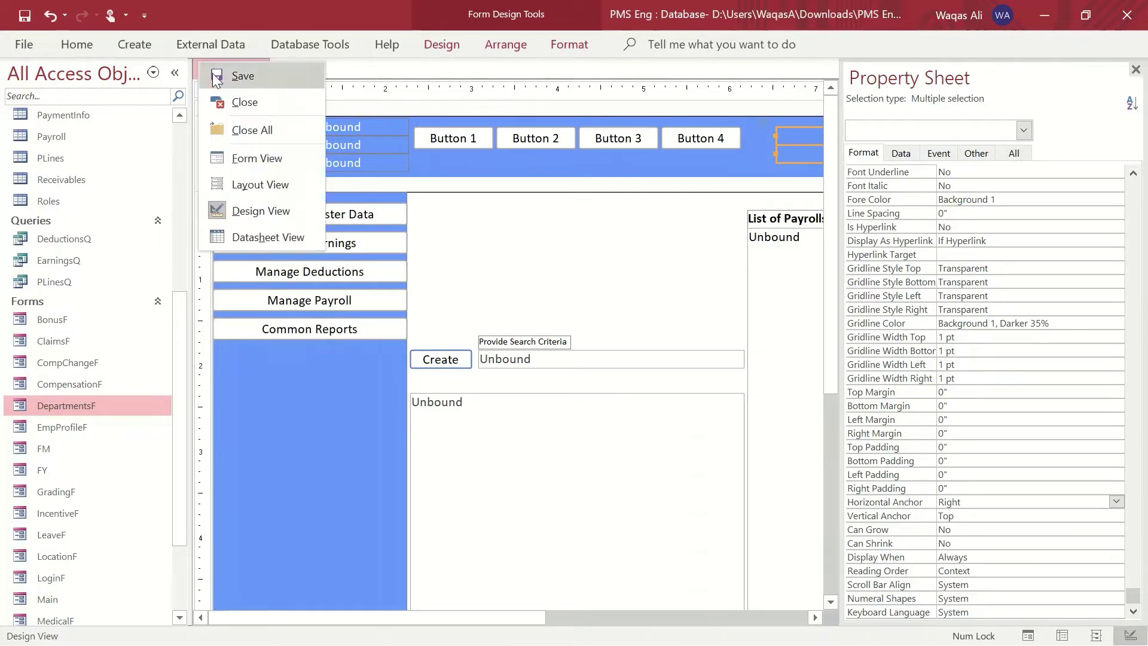
right_click(211, 64)
click(270, 161)
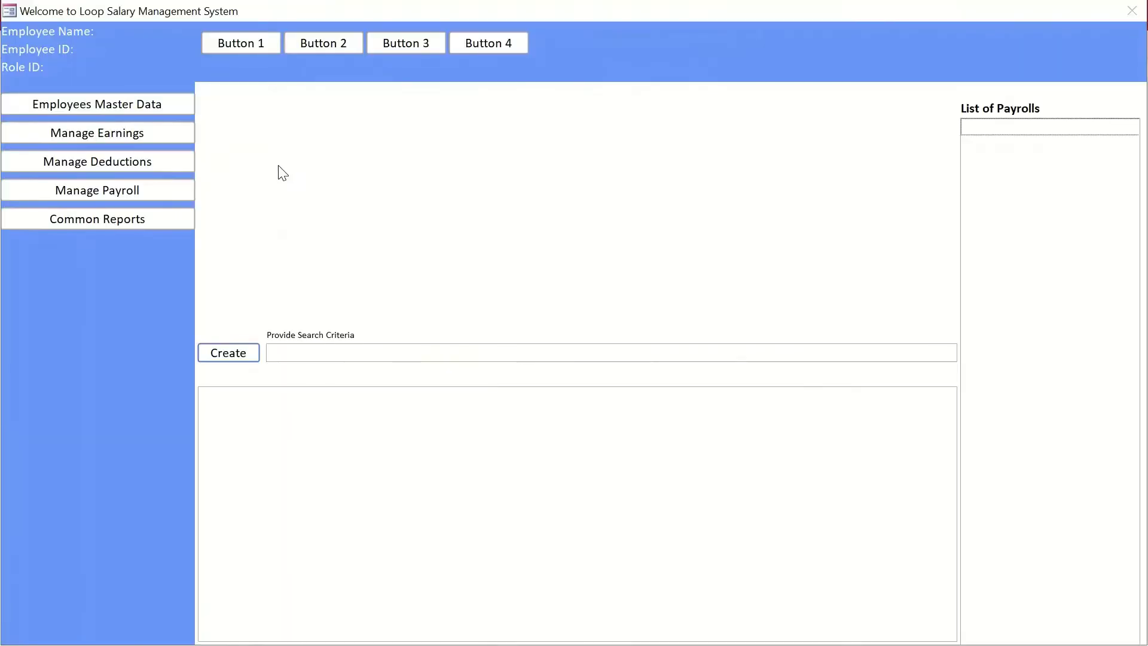
Step: Check the positions of the employee text boxes and the two right-anchored text boxes in the running form's header
click(135, 34)
click(142, 64)
click(144, 48)
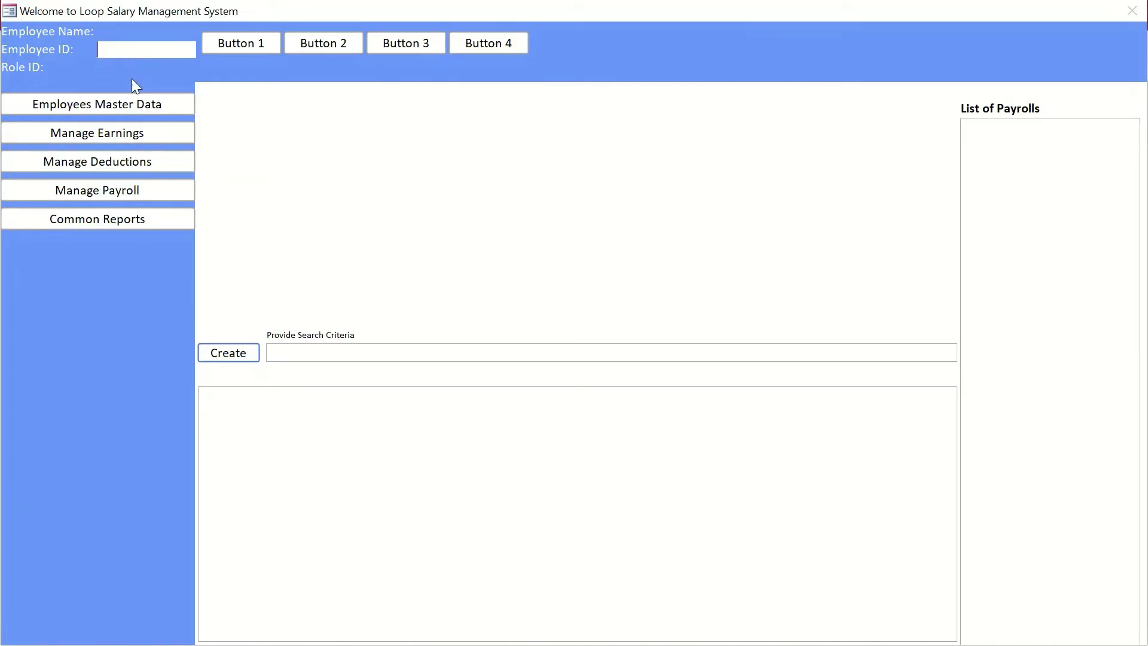
click(159, 69)
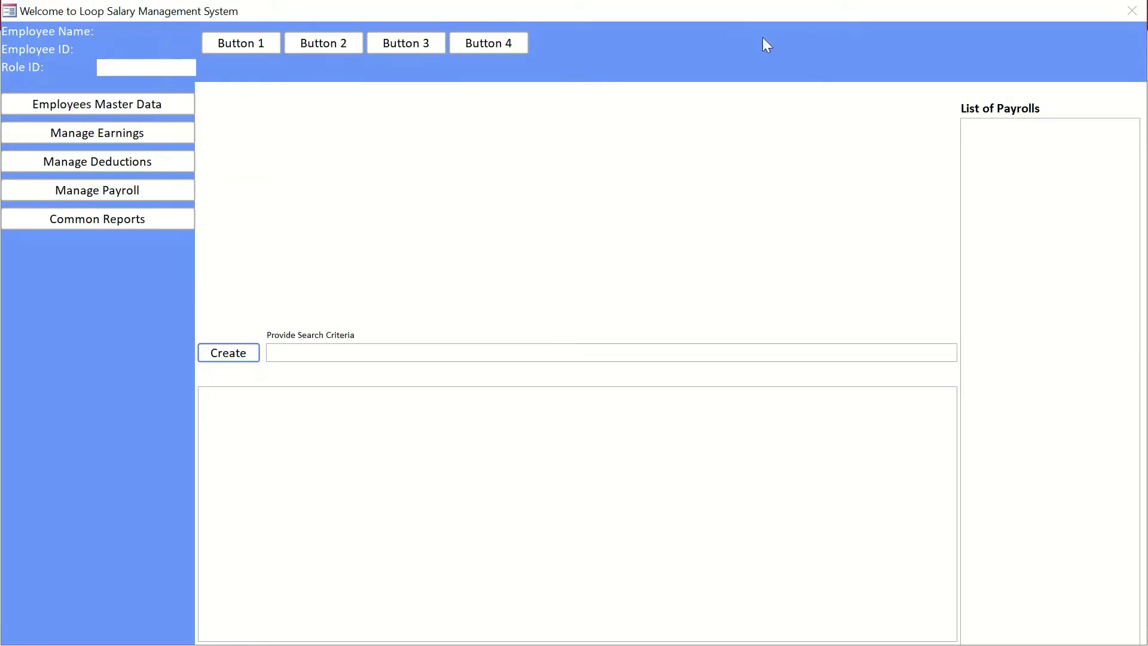
click(1038, 50)
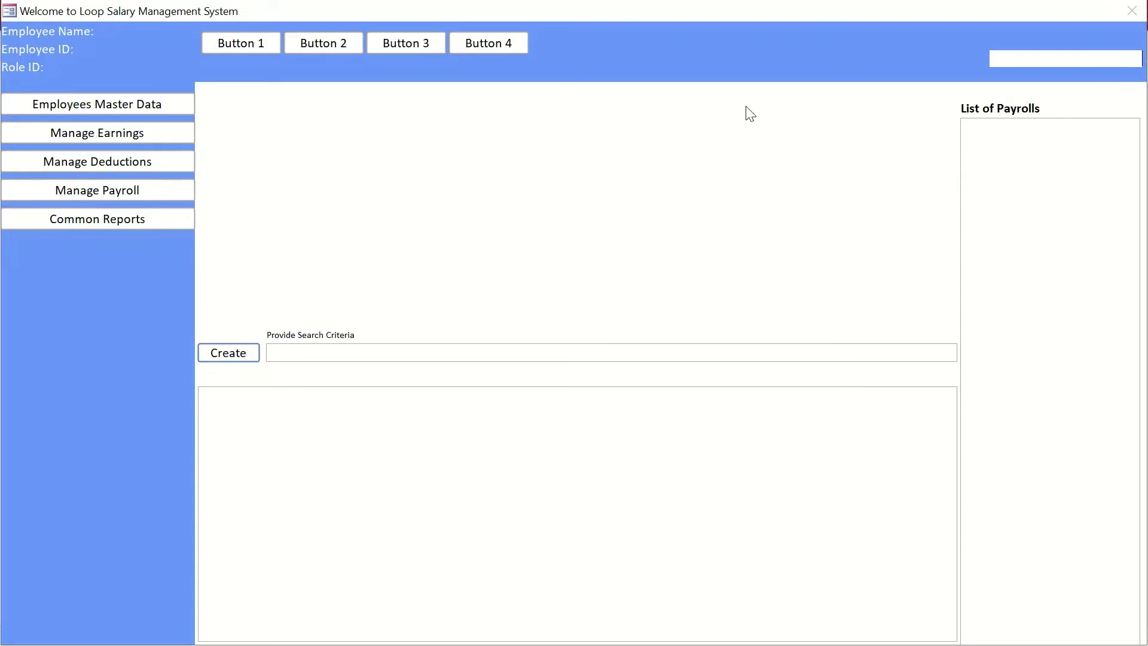
key(Tab)
click(1064, 44)
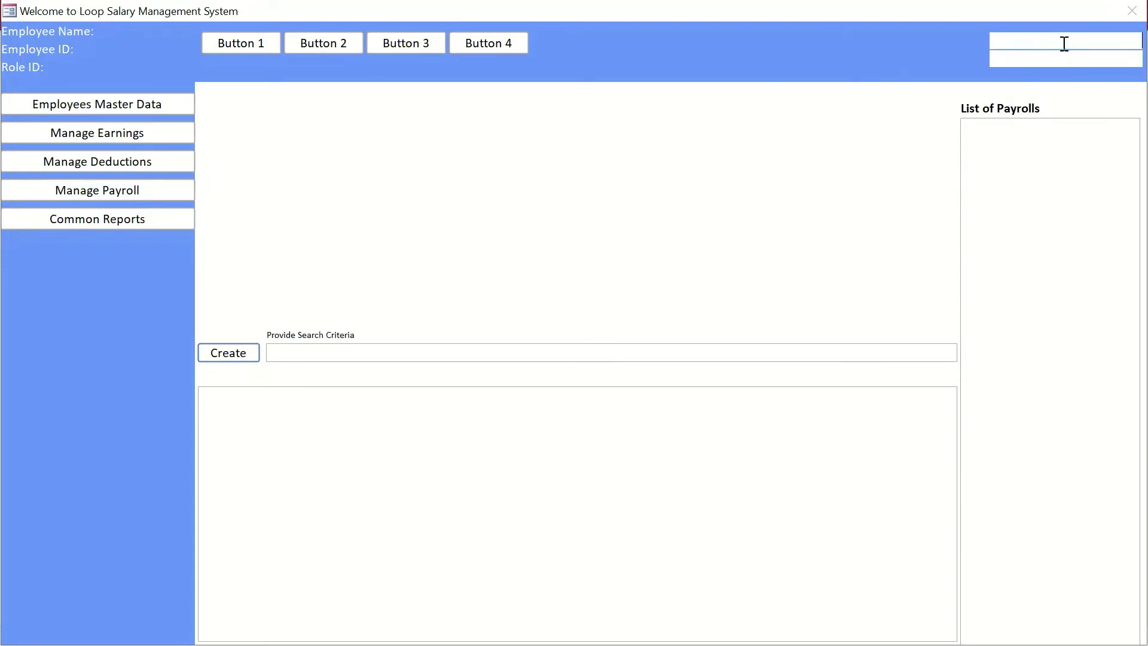
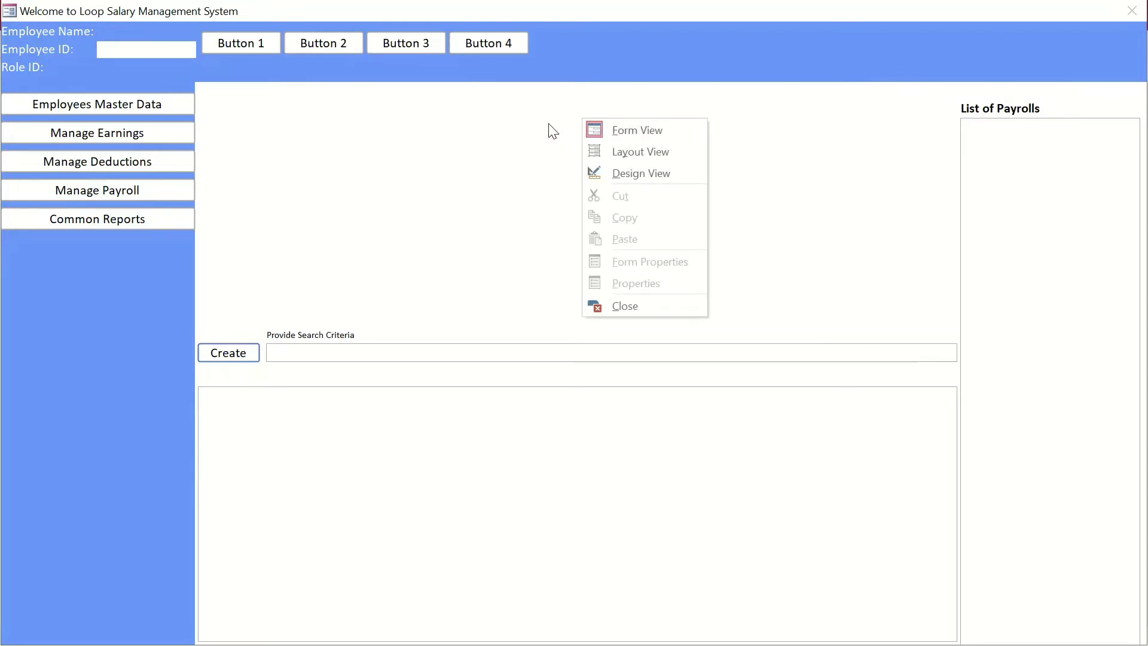
click(529, 133)
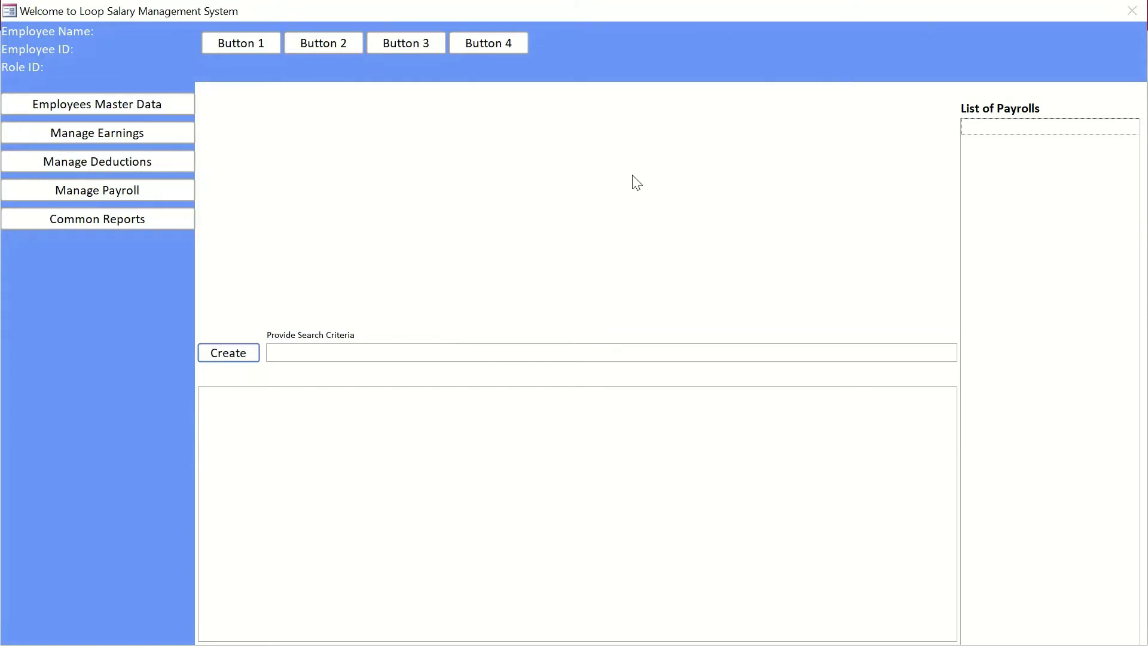
Step: Back in Design View, disable and lock the three employee text boxes and the two right-anchored text boxes in the header
right_click(598, 180)
click(615, 238)
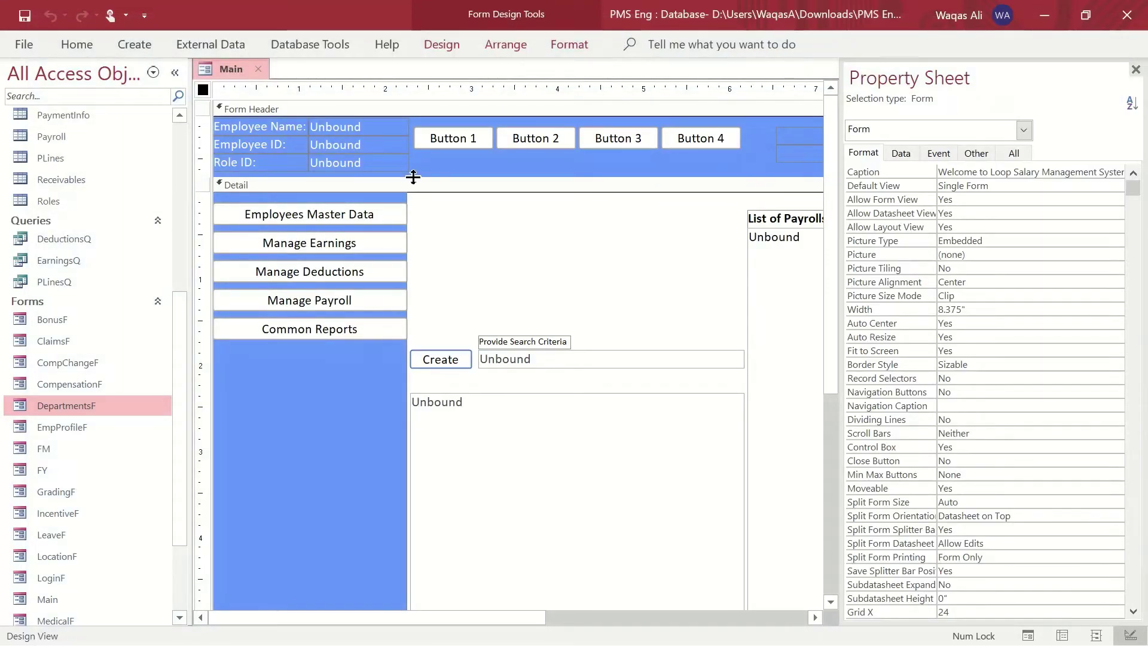
click(378, 117)
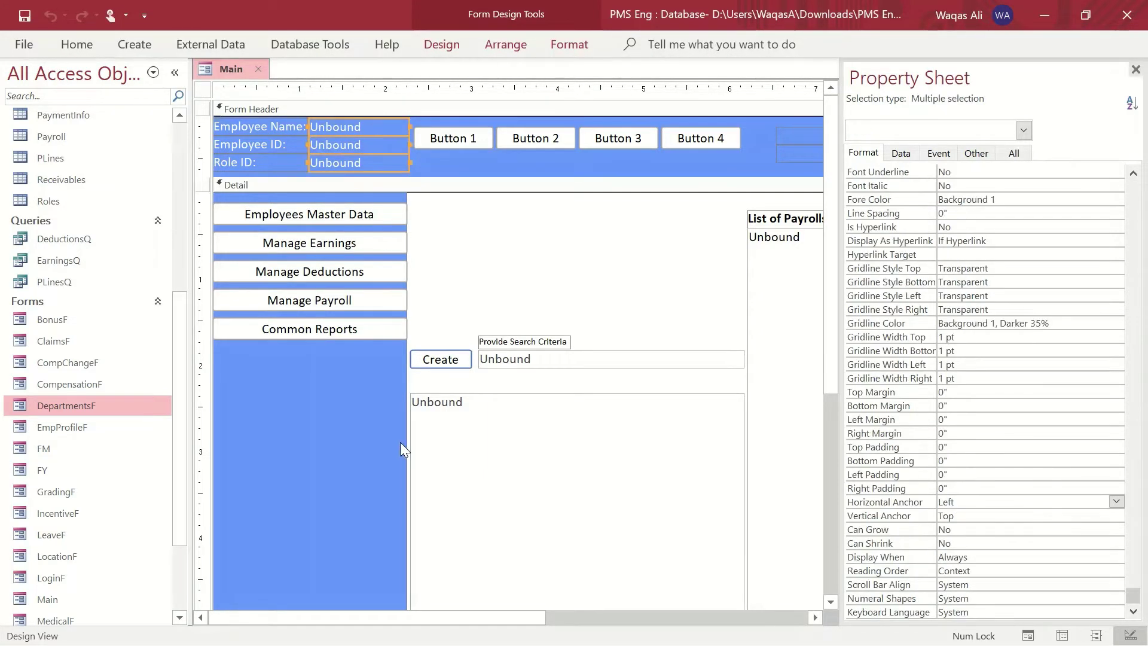
drag(436, 612, 587, 607)
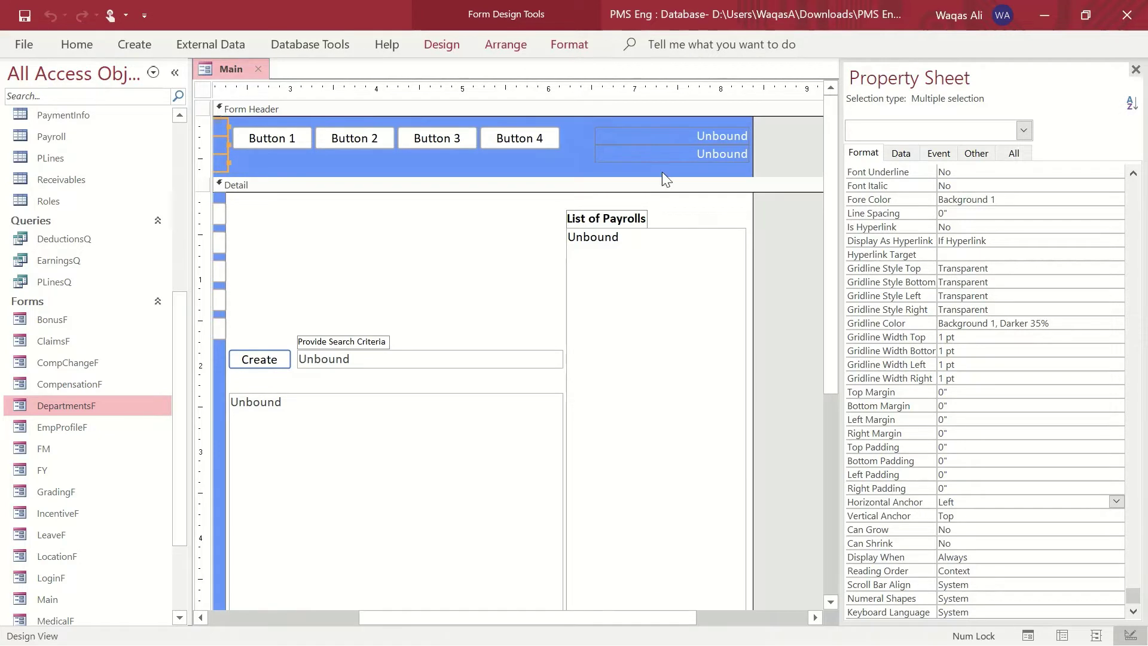
drag(763, 128, 730, 154)
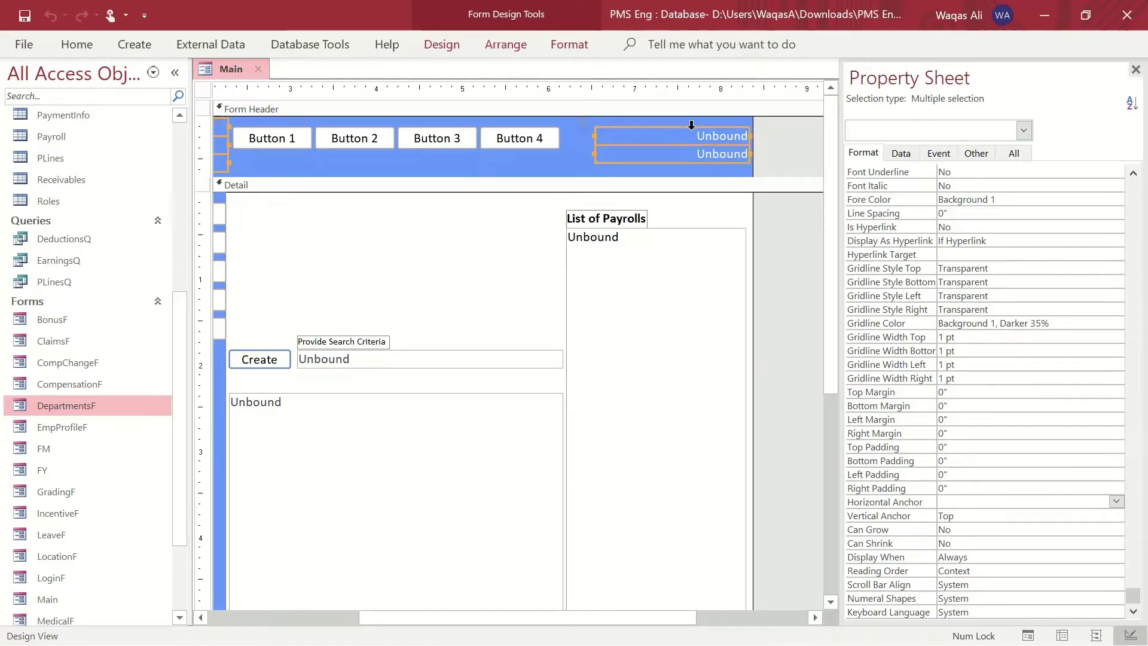
click(896, 155)
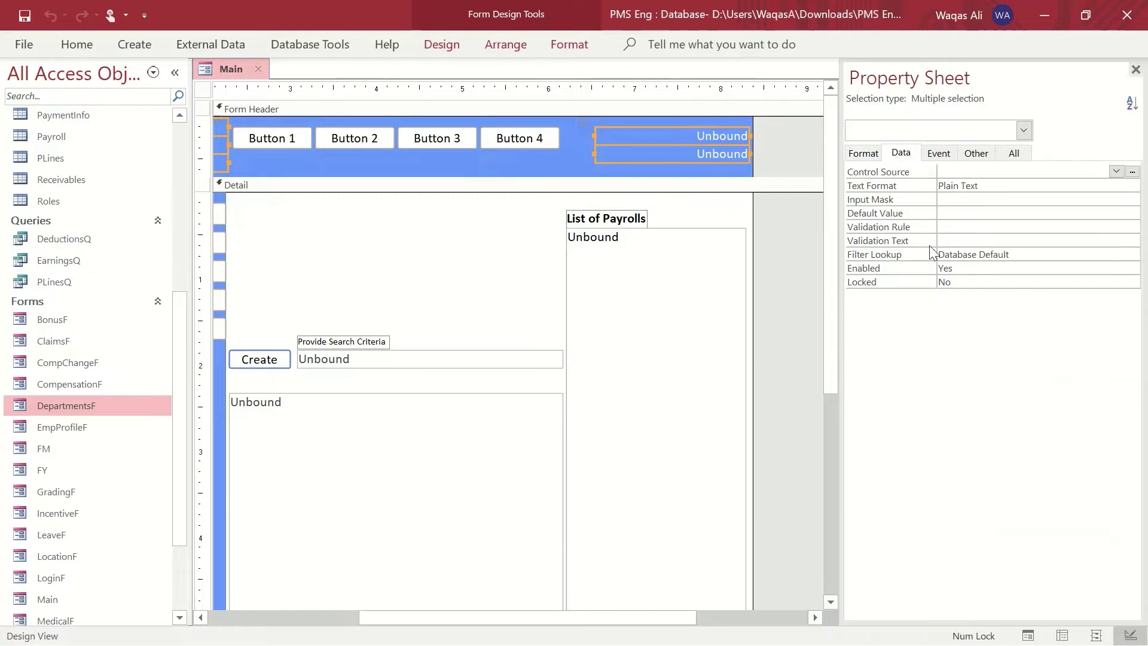
double_click(1033, 268)
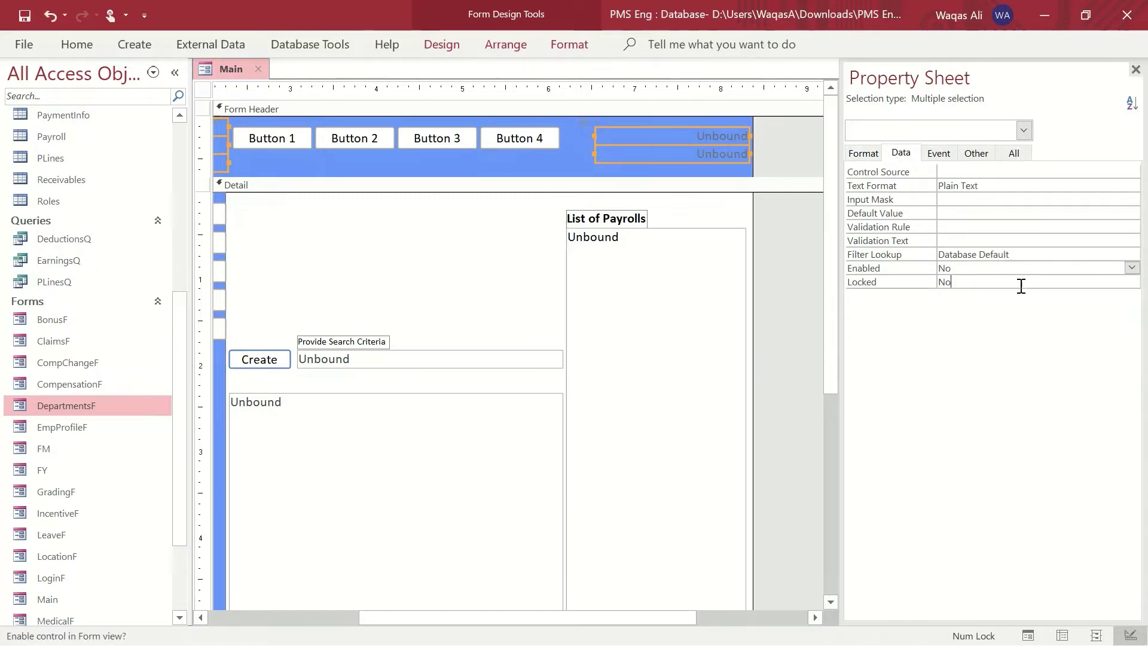
double_click(1020, 281)
right_click(211, 74)
click(245, 218)
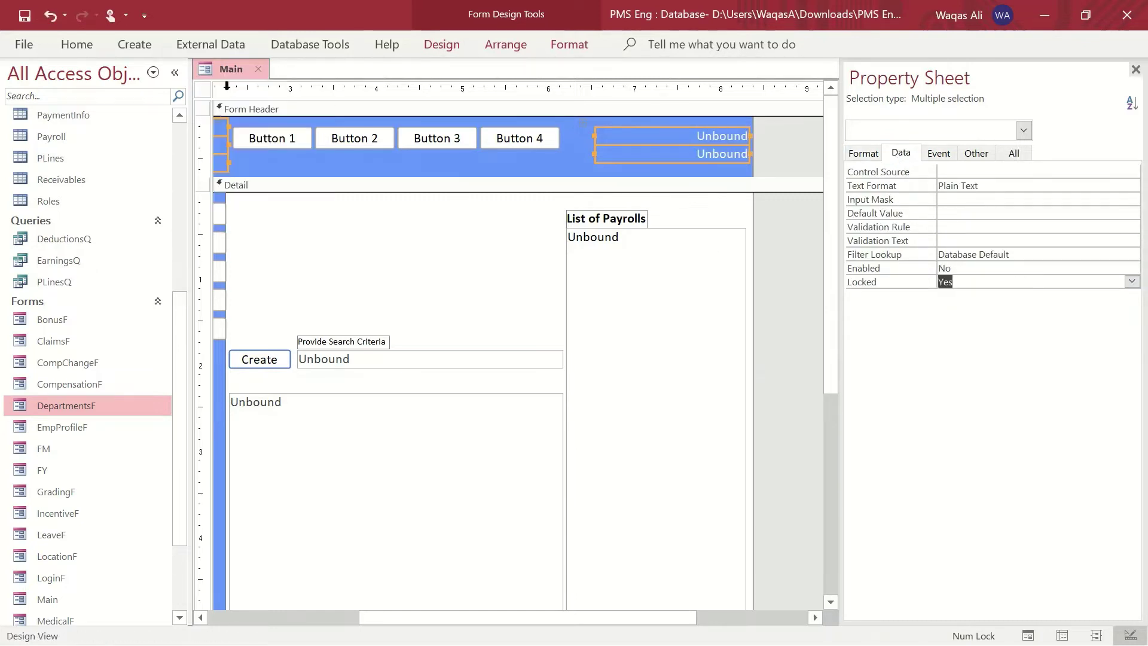
Step: Name the text box beside the Employee Name label txtEmpName
drag(451, 616, 141, 602)
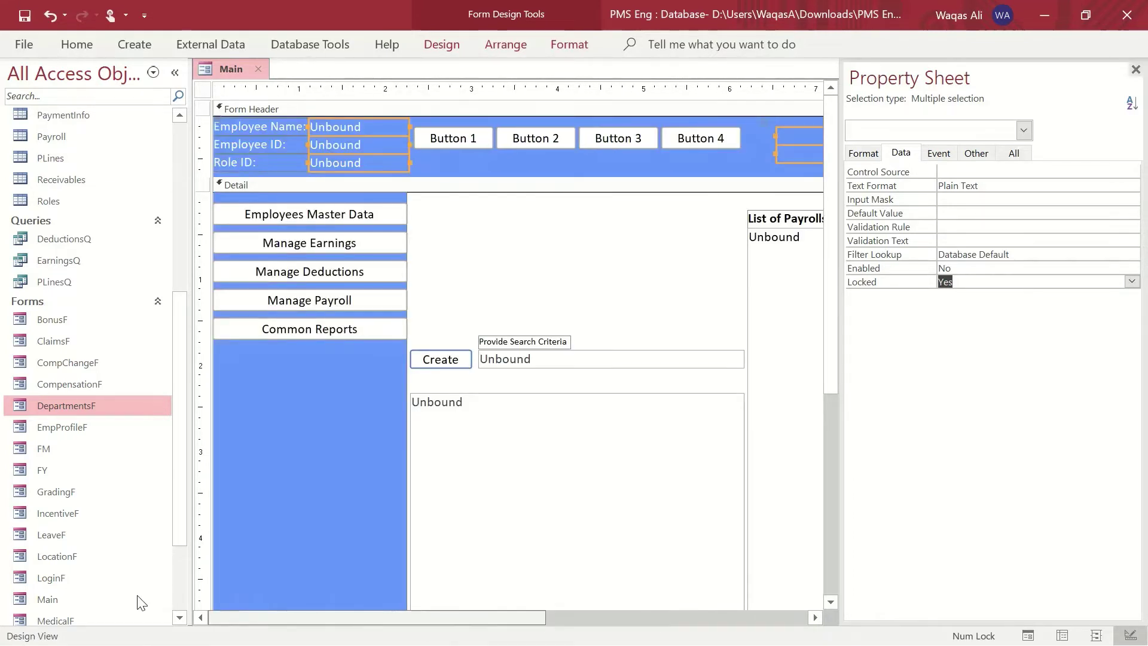
click(465, 224)
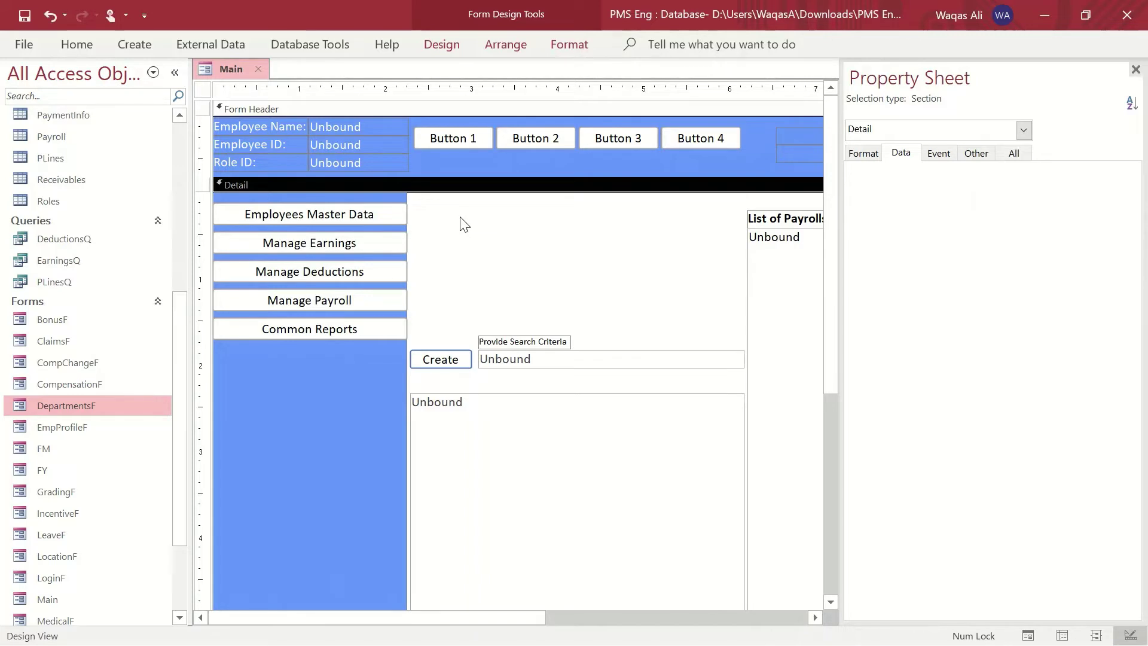
click(372, 122)
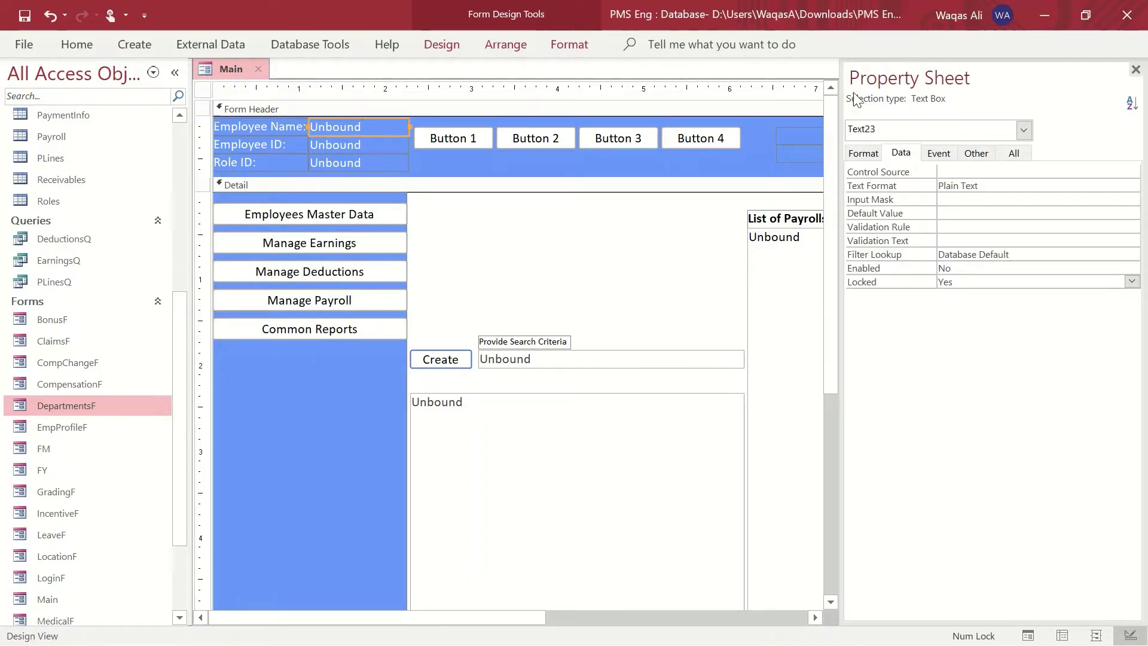
click(976, 153)
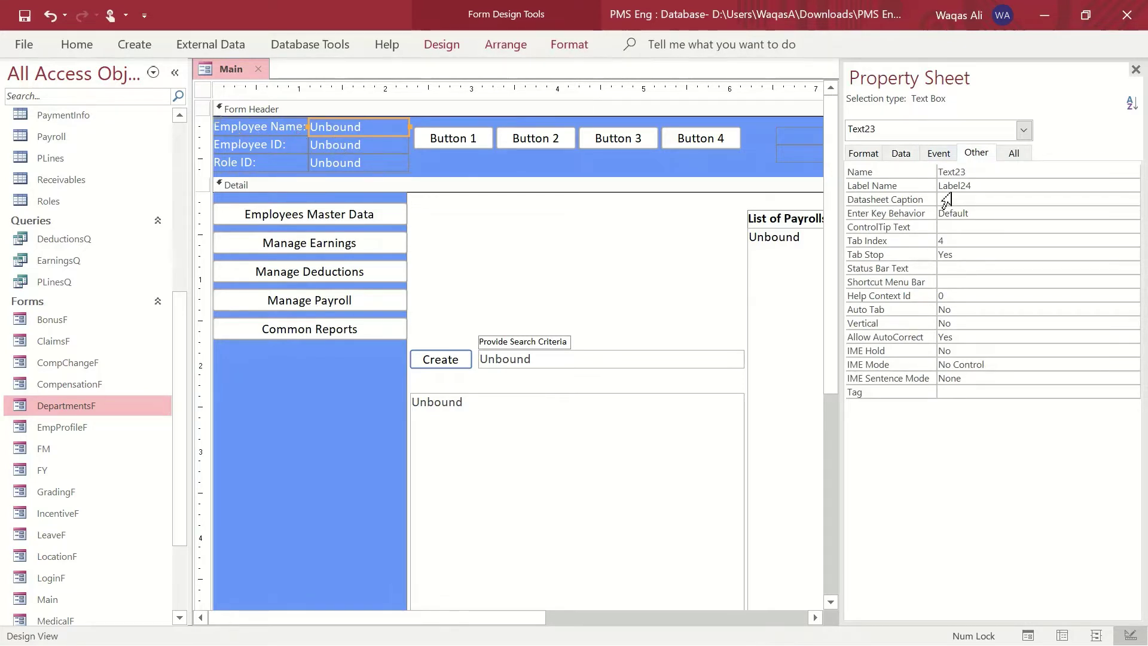
click(902, 178)
text(t)
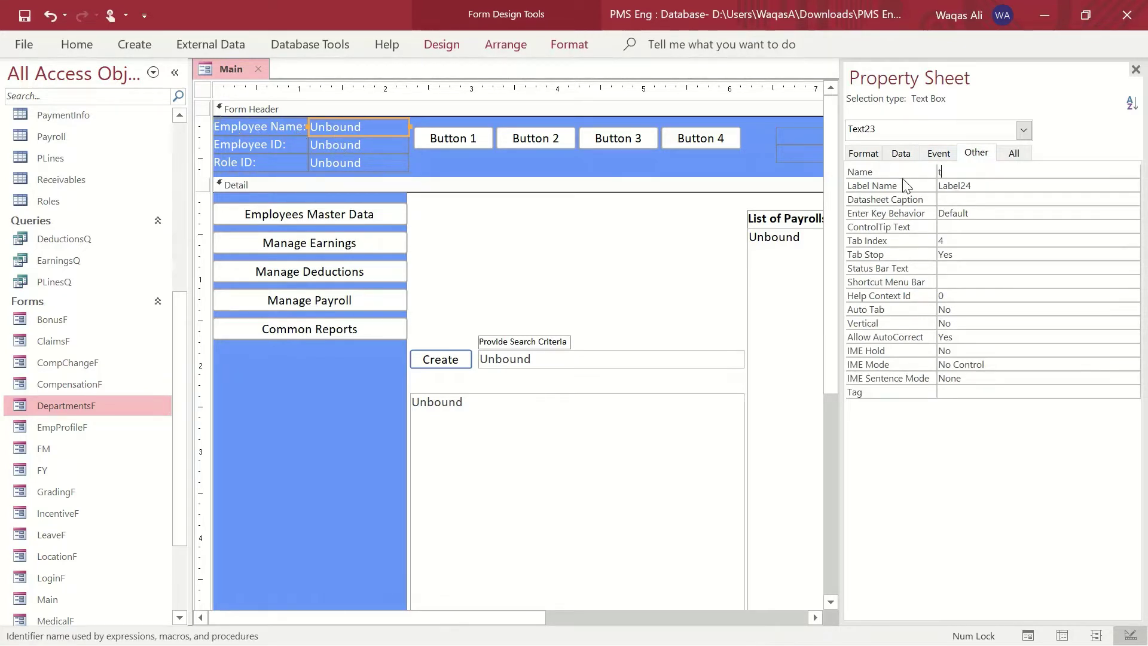
text(xtEmpName)
key(Return)
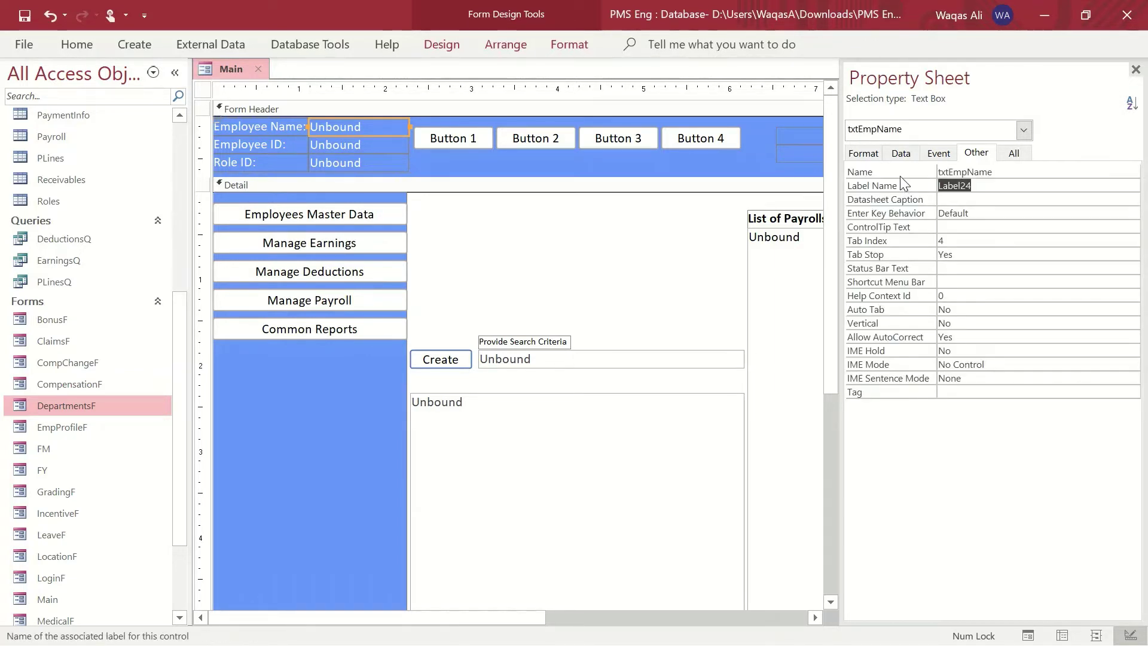
Step: Name the text box beside the Employee ID label txtEmpID
click(358, 144)
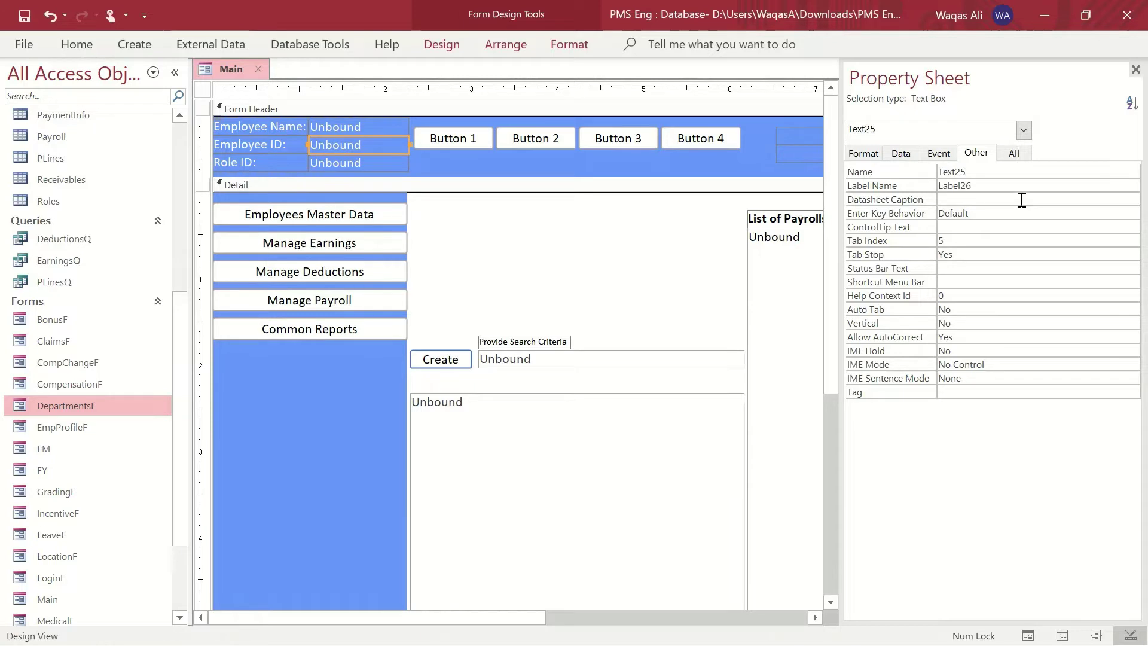
double_click(962, 172)
text(txtEmpID)
key(Return)
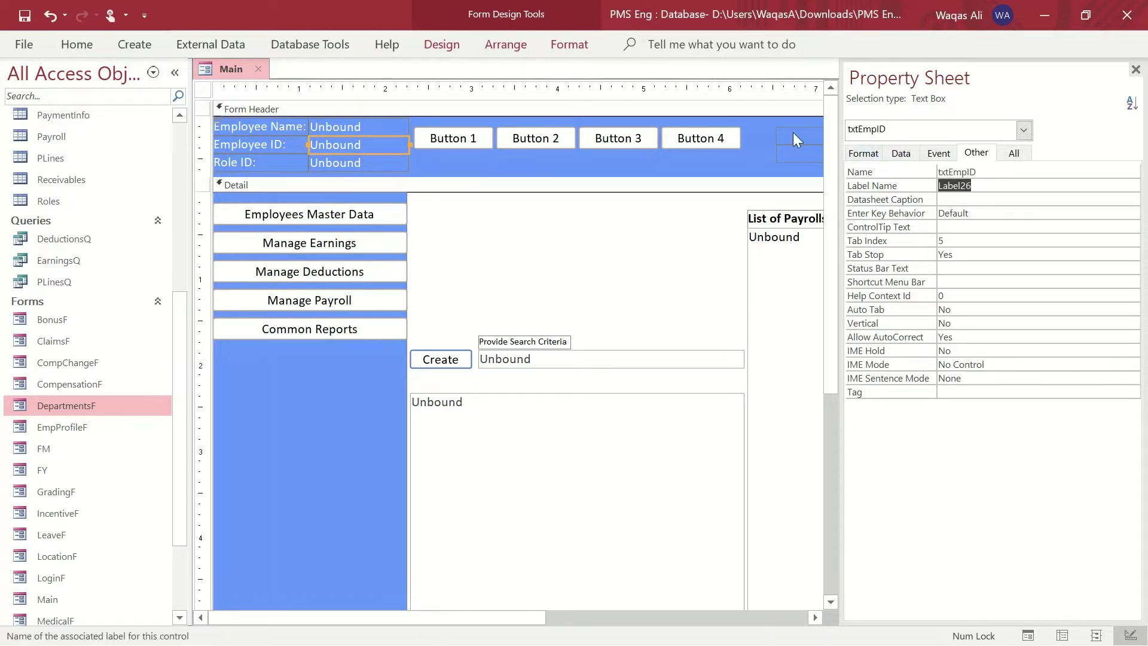
Step: Name the text box beside the Role ID label txtRoleID
click(347, 163)
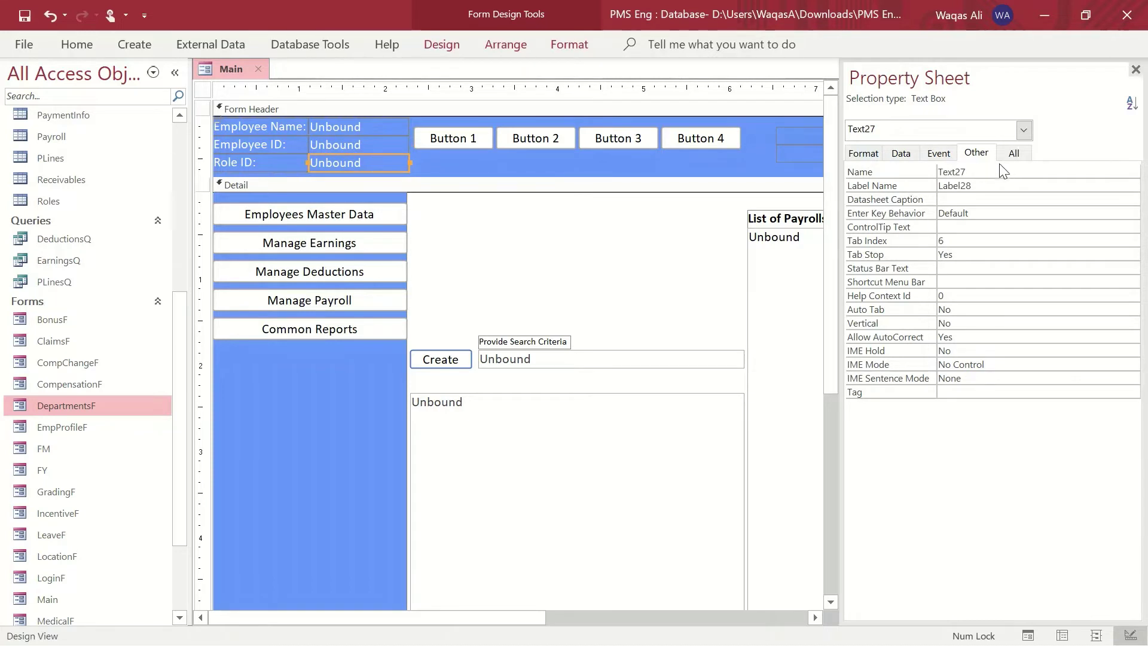
double_click(957, 172)
text(t)
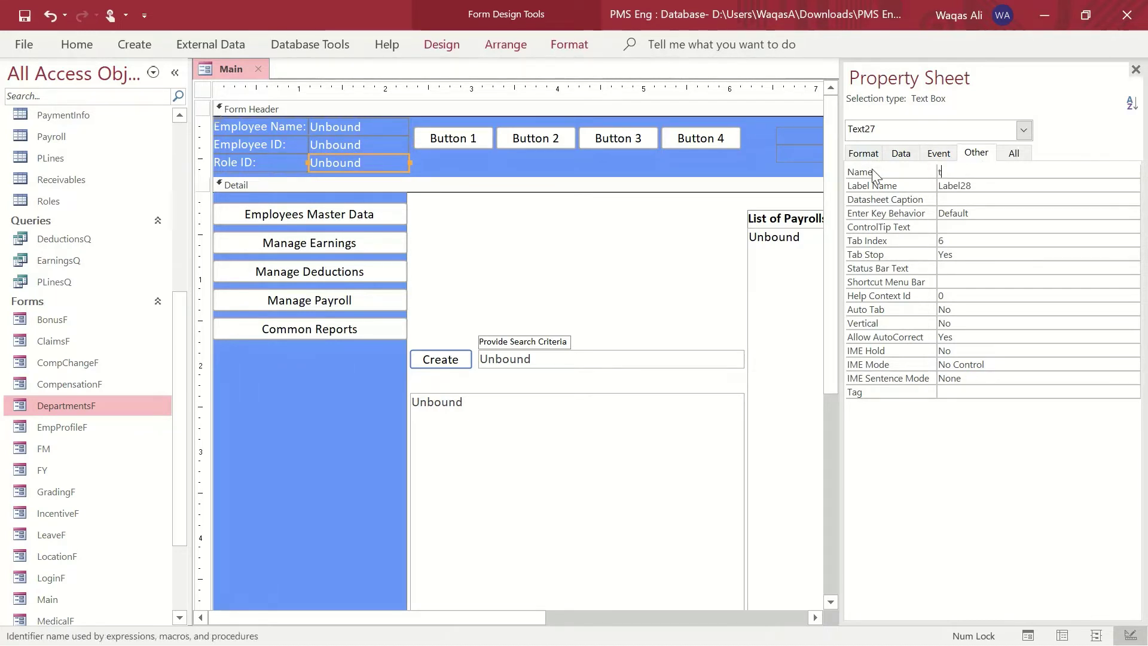
text(xtRoleID)
key(Return)
Step: Name the upper of the two right-anchored header text boxes txtMenu
drag(381, 619, 565, 589)
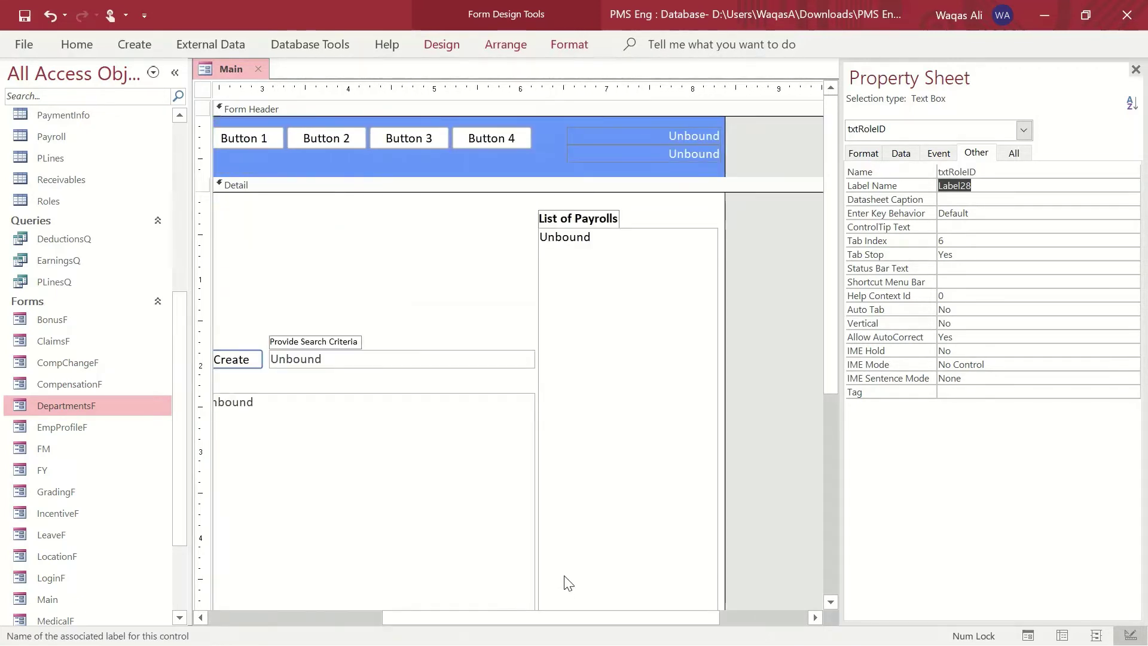
drag(745, 120, 694, 170)
click(765, 129)
click(698, 139)
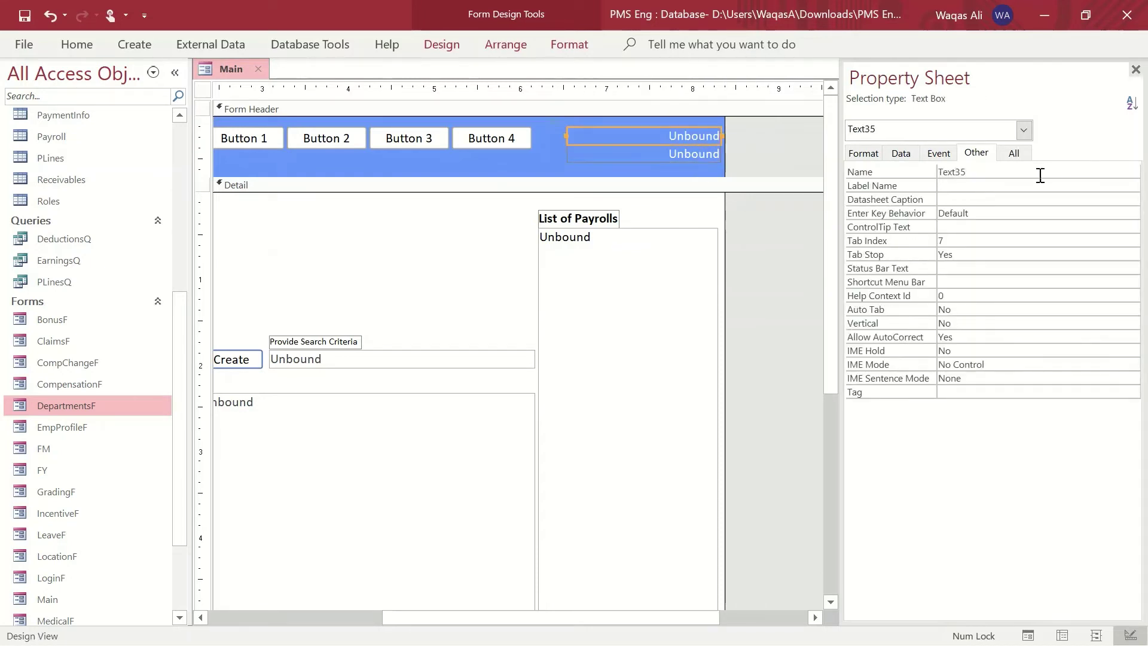
click(853, 175)
text(txt)
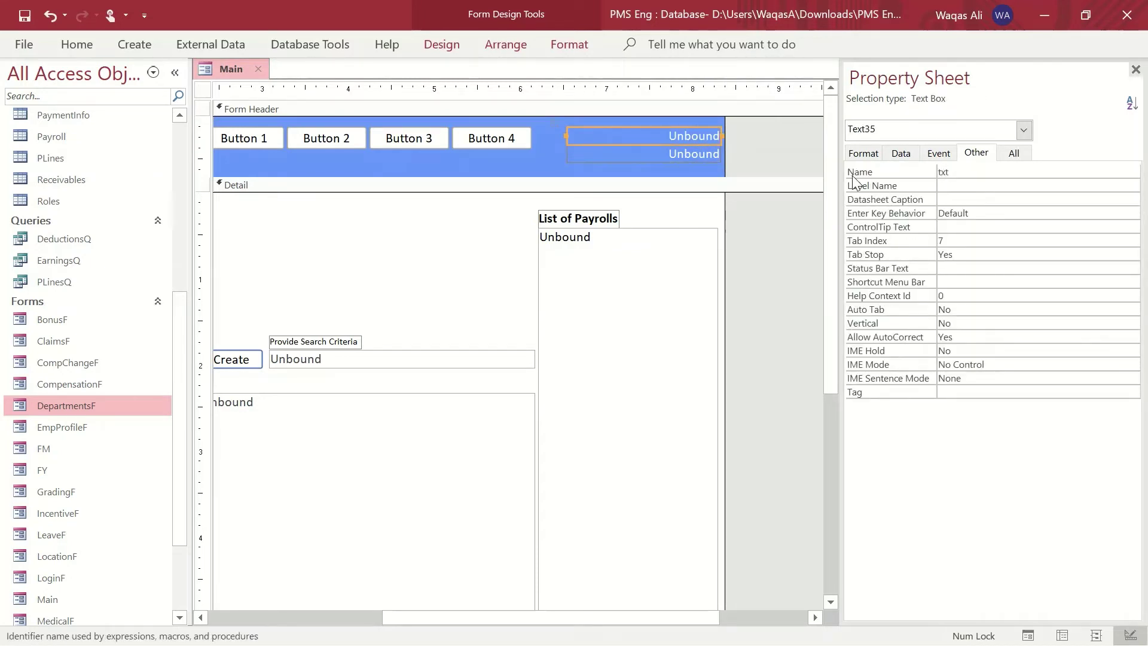
text(Menu)
Step: Name the lower of the two right-anchored header text boxes txtNowViewing
click(713, 156)
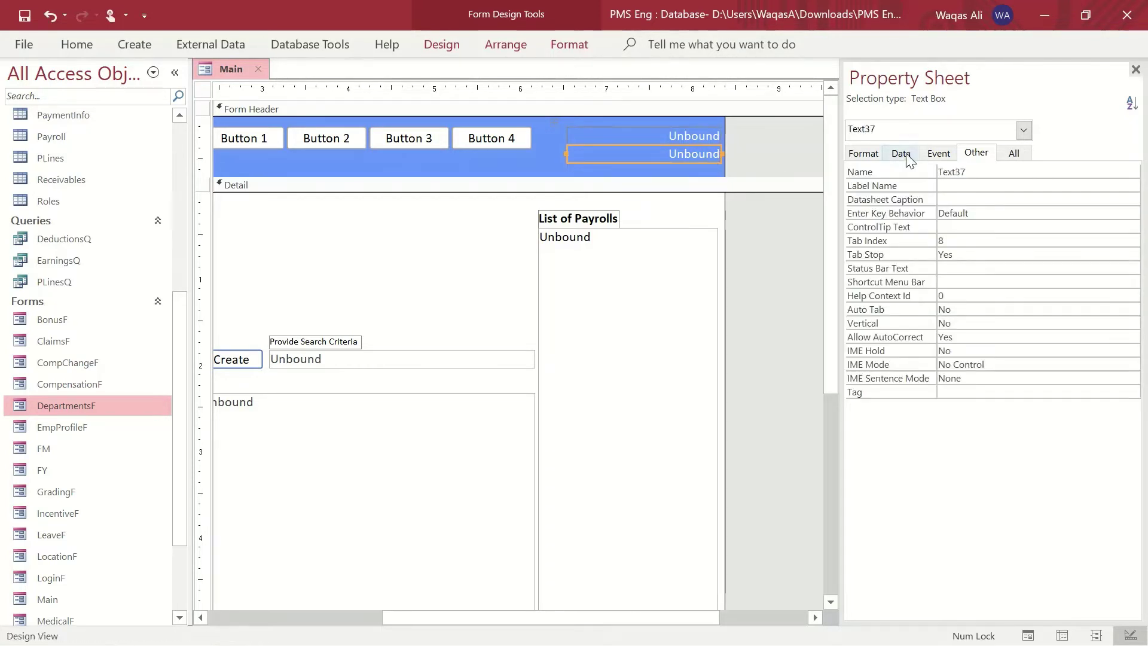
click(880, 172)
text(txtNow)
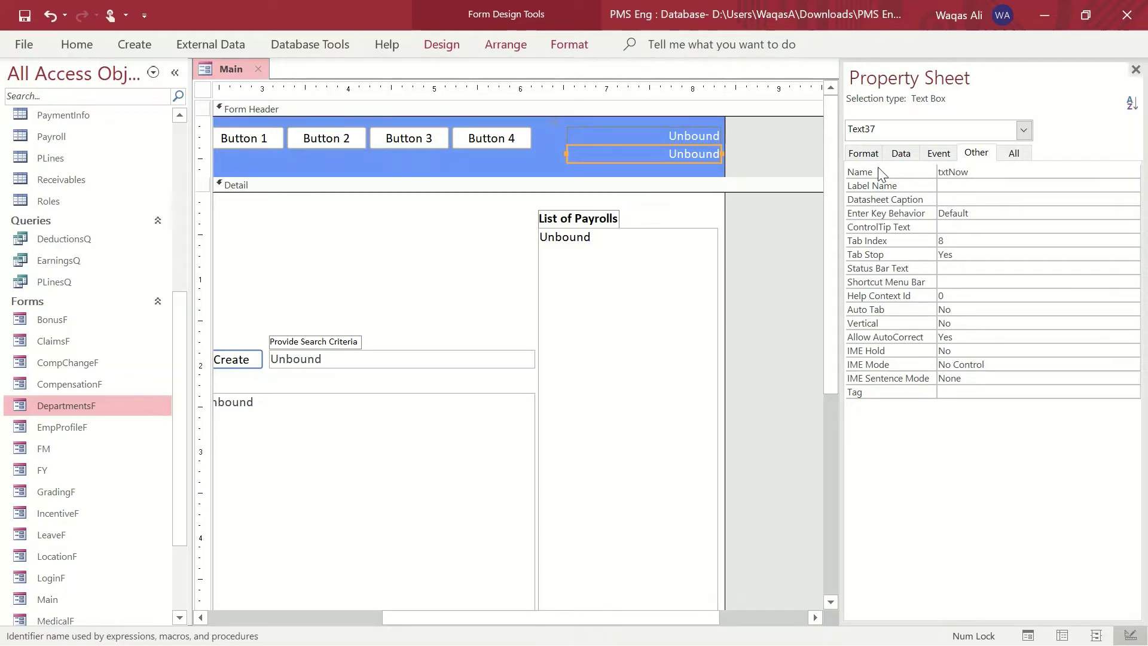
text(Viewing)
key(Return)
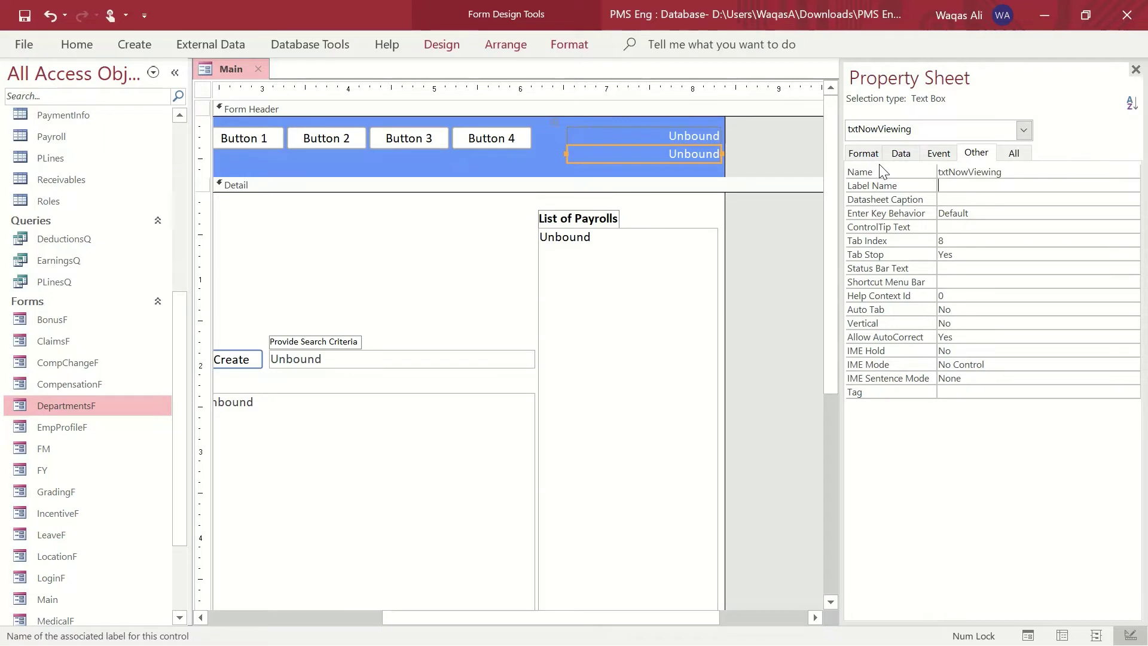
Step: Name the list box under the List of Payrolls label ListPayroll
click(657, 295)
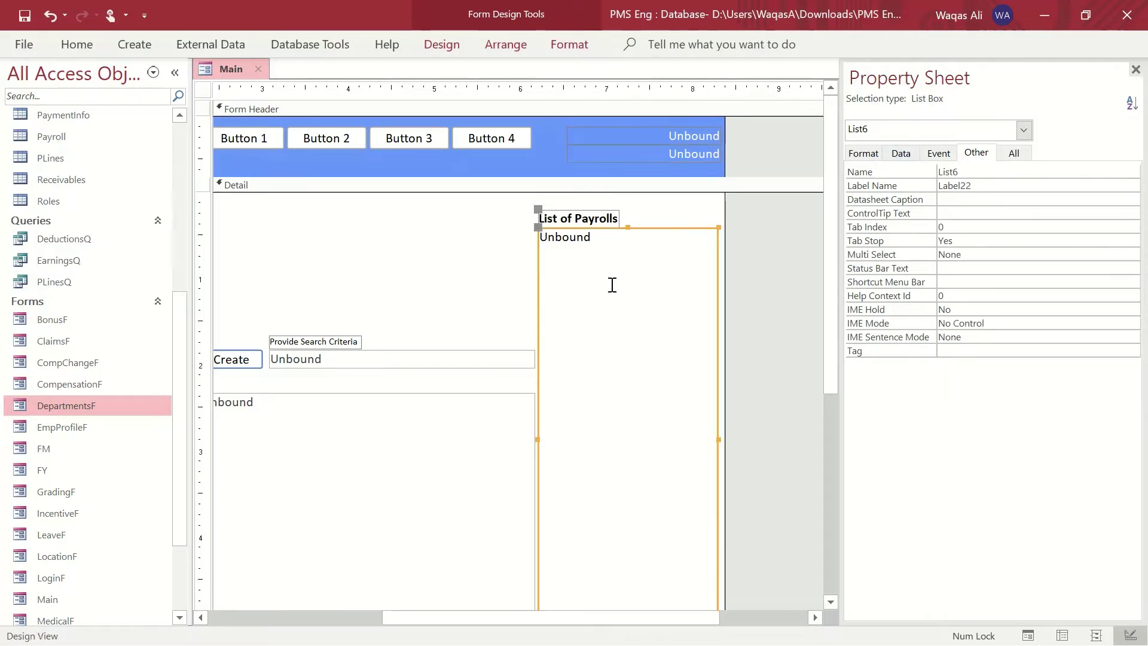
click(977, 173)
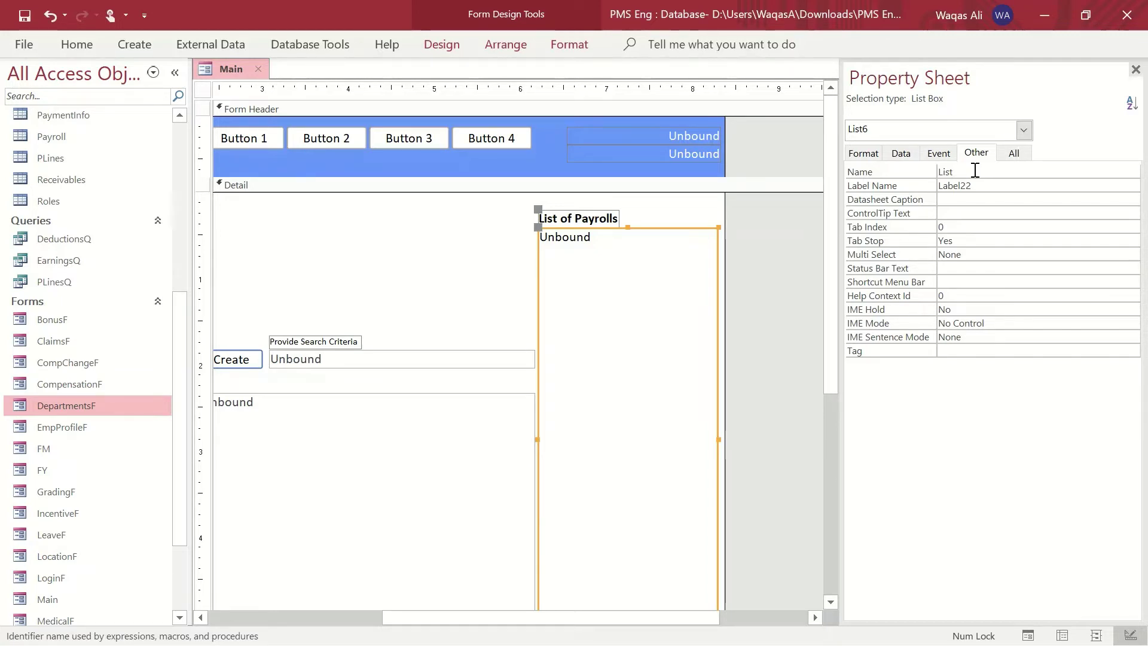
text(Payroll)
key(Return)
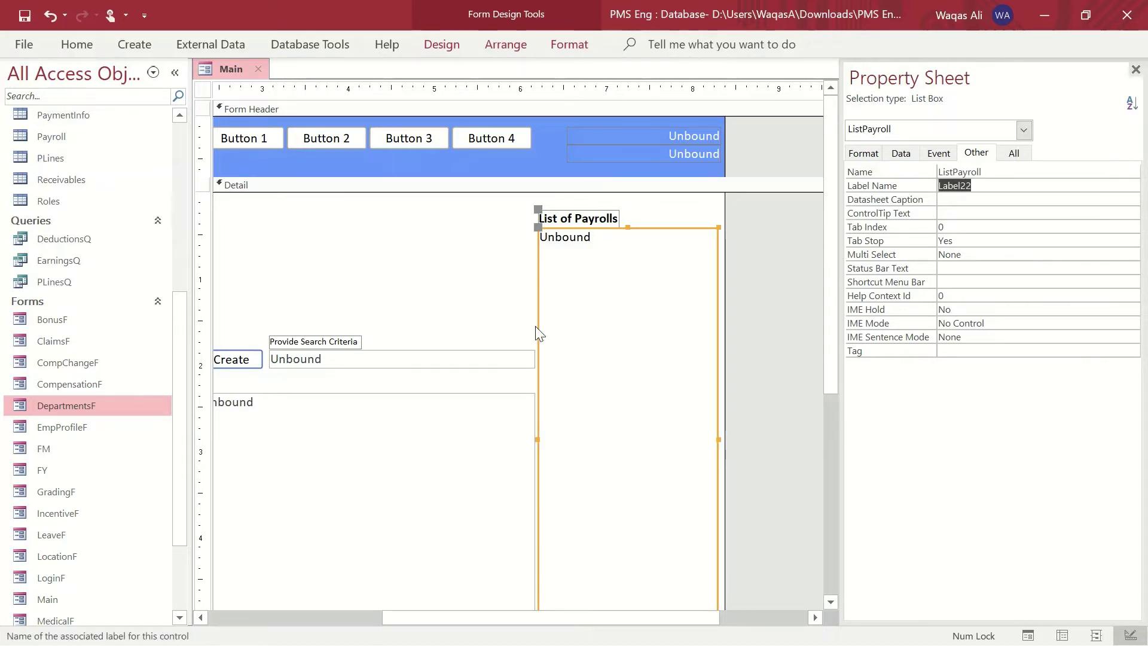
Step: Name the large list box below the search row ListDynamicSearch
click(343, 405)
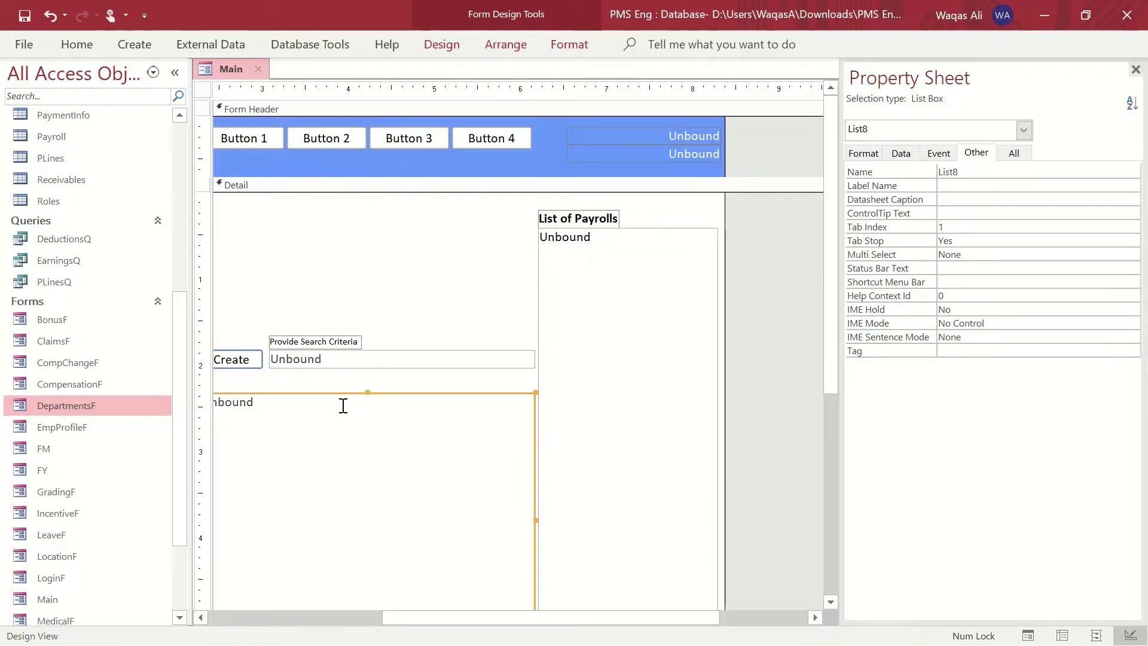
click(991, 170)
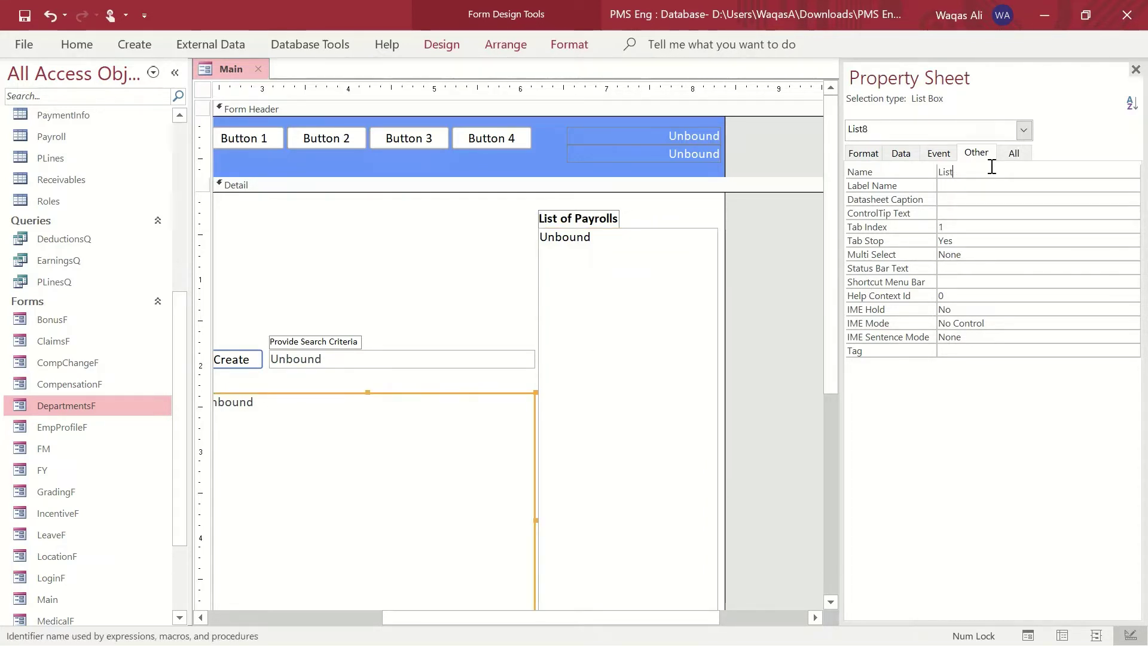
text(Dynam)
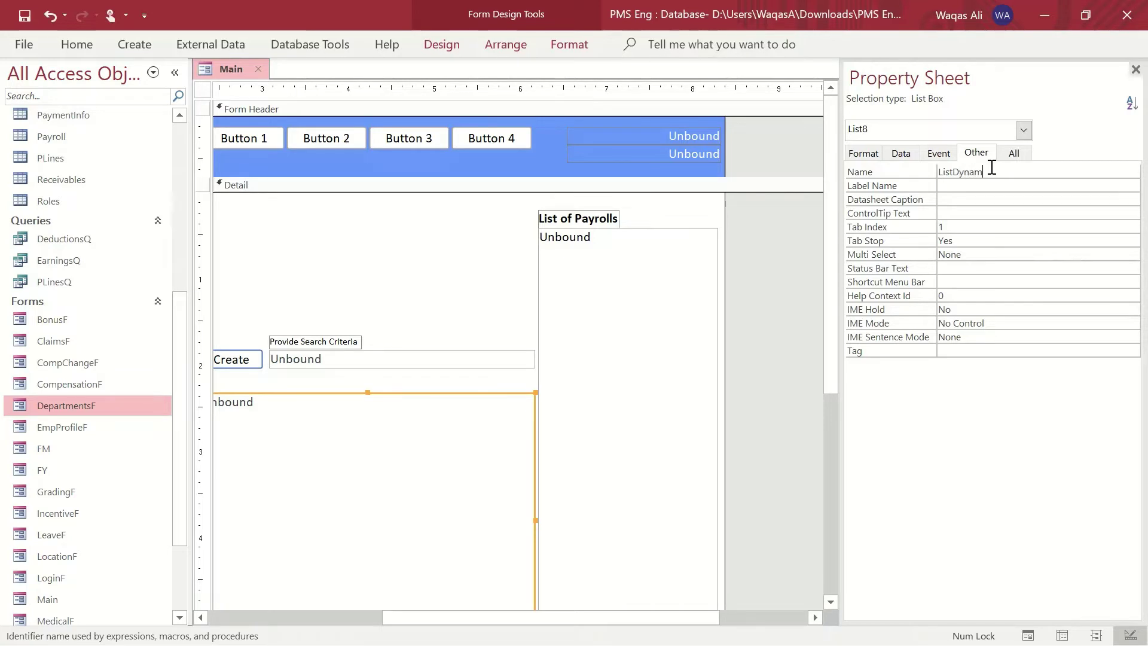
text(icSearch)
key(Return)
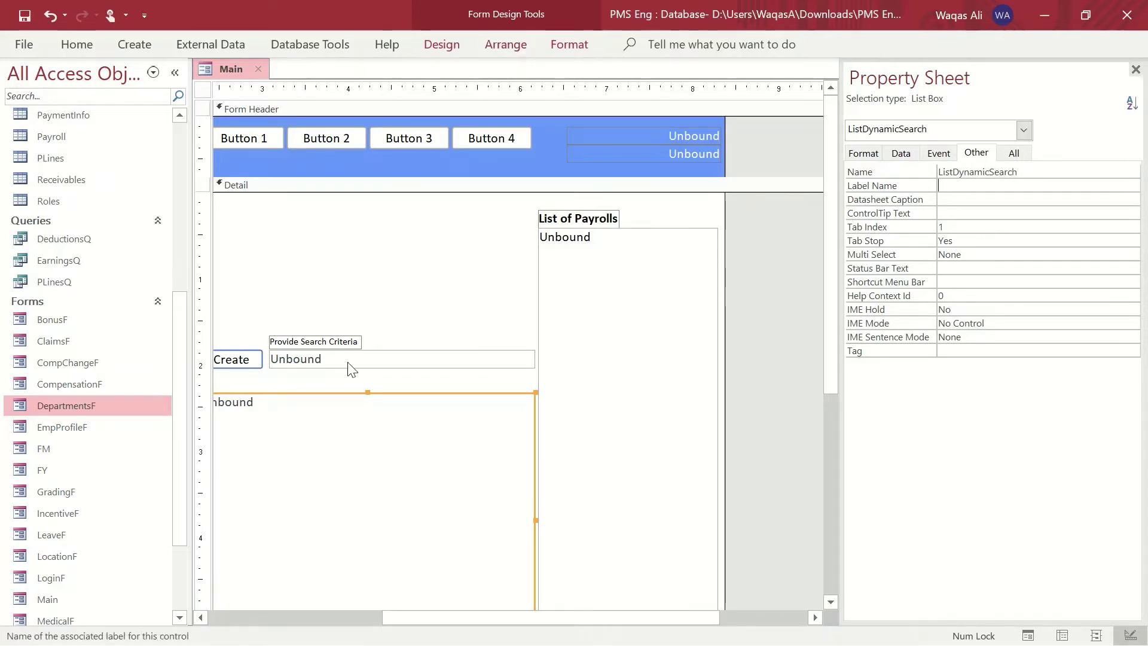
Step: Move the Create button, the Provide Search Criteria label and its text box together down, closer to the list box below
drag(436, 618, 254, 615)
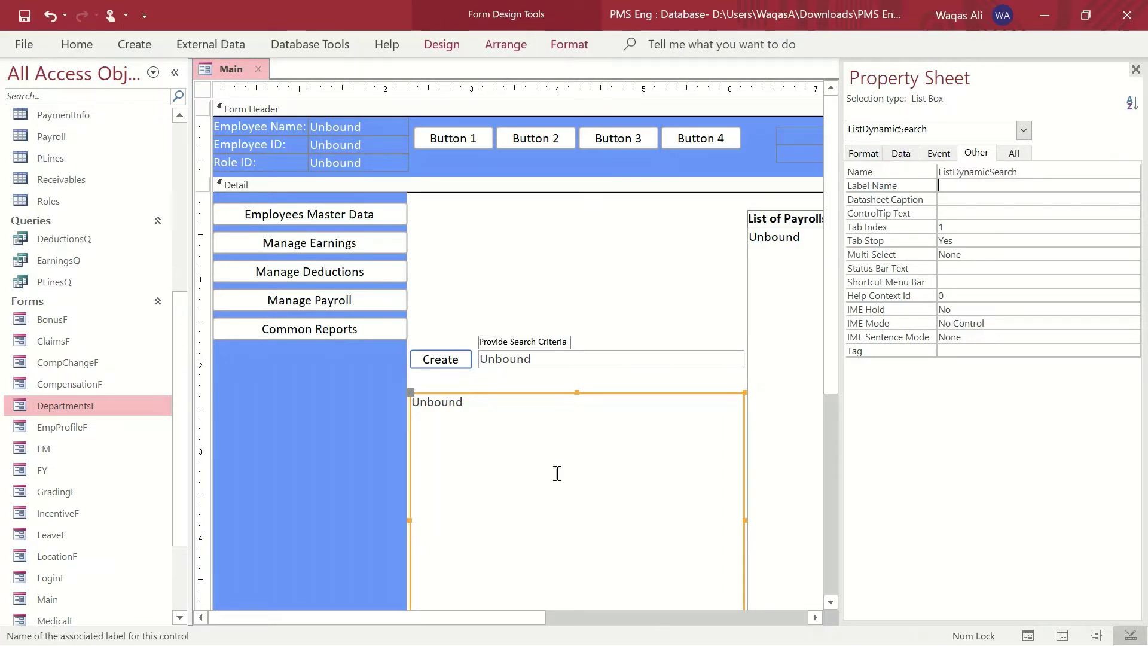
drag(595, 325, 431, 369)
key(Down)
key(Down)
key(Down)
key(Down)
key(Down)
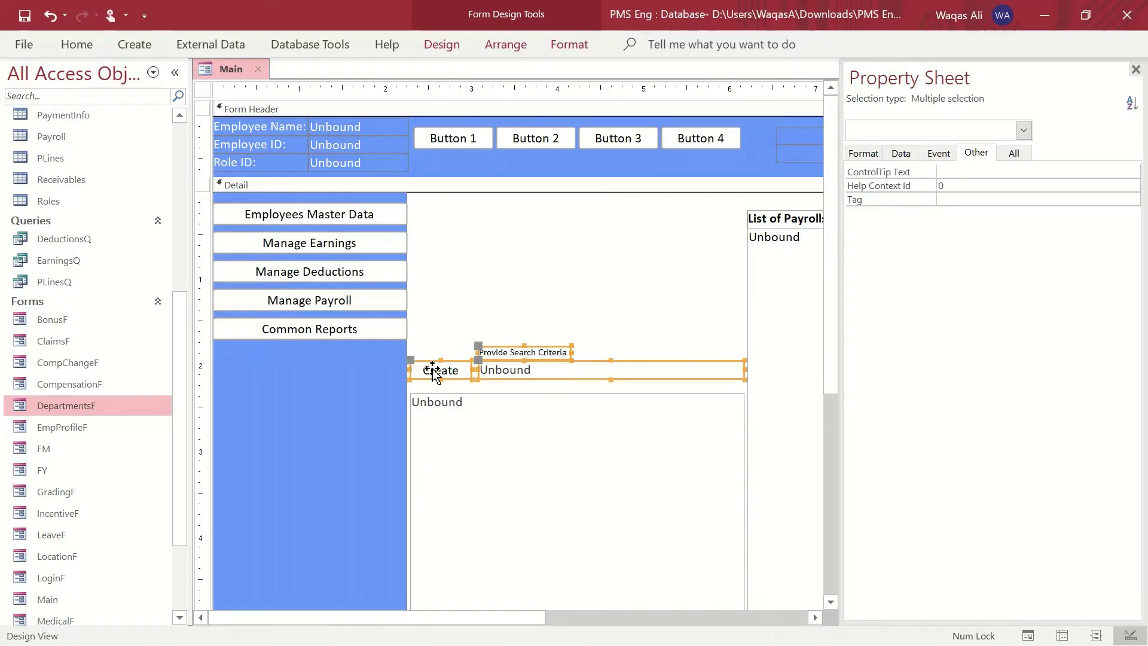
click(626, 333)
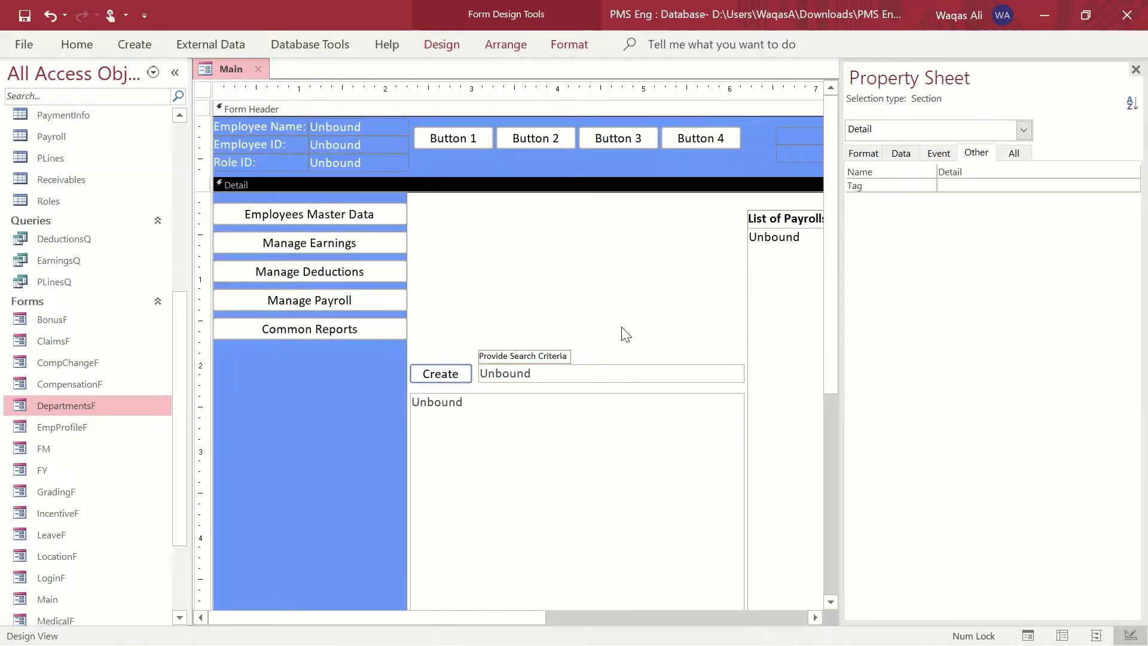
Step: Name the text box under the Provide Search Criteria label txtSearch
click(624, 372)
key(BackSpace)
key(BackSpace)
key(BackSpace)
key(BackSpace)
key(BackSpace)
key(BackSpace)
text(t)
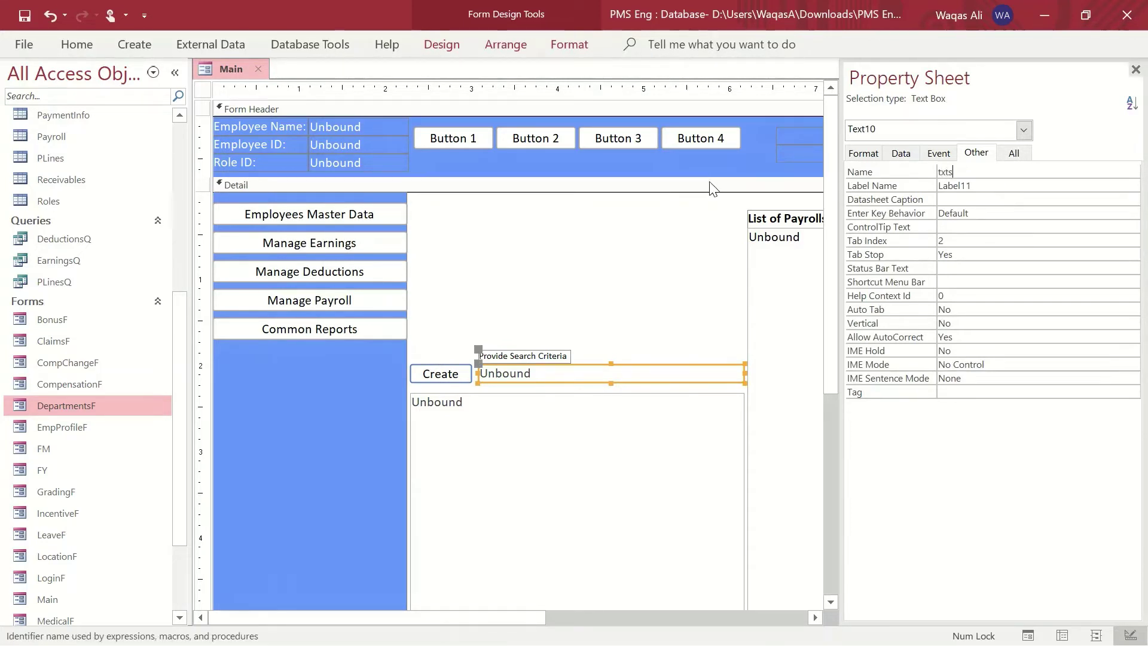
text(xtSearch)
key(Return)
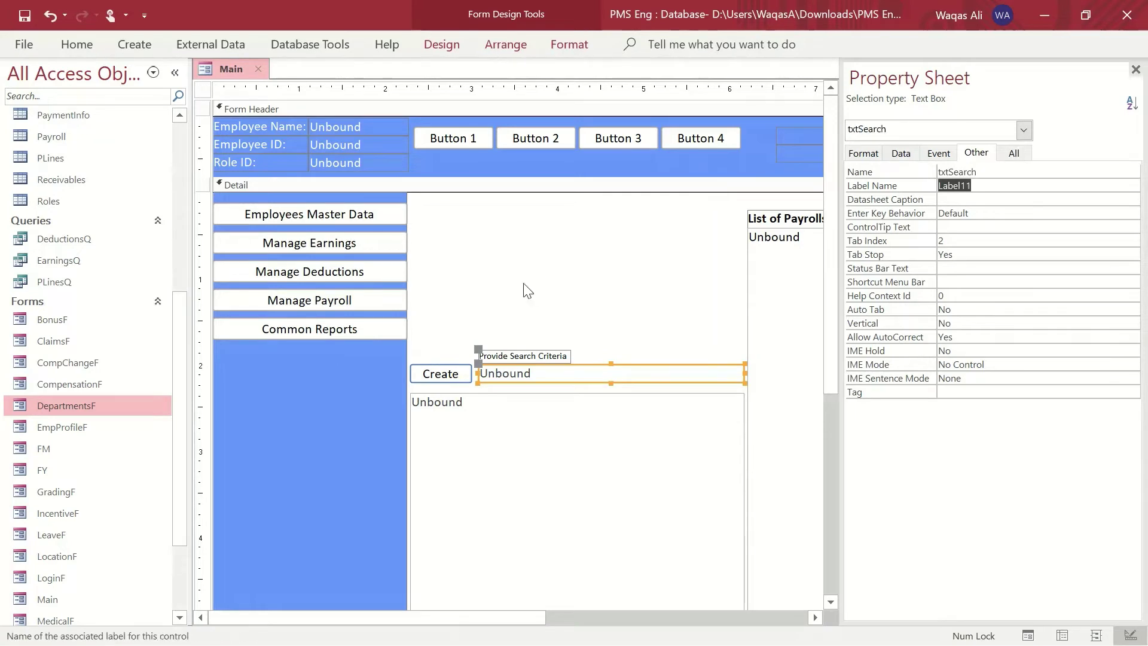
Step: Name the Create button beside the search box btnSearch
click(439, 375)
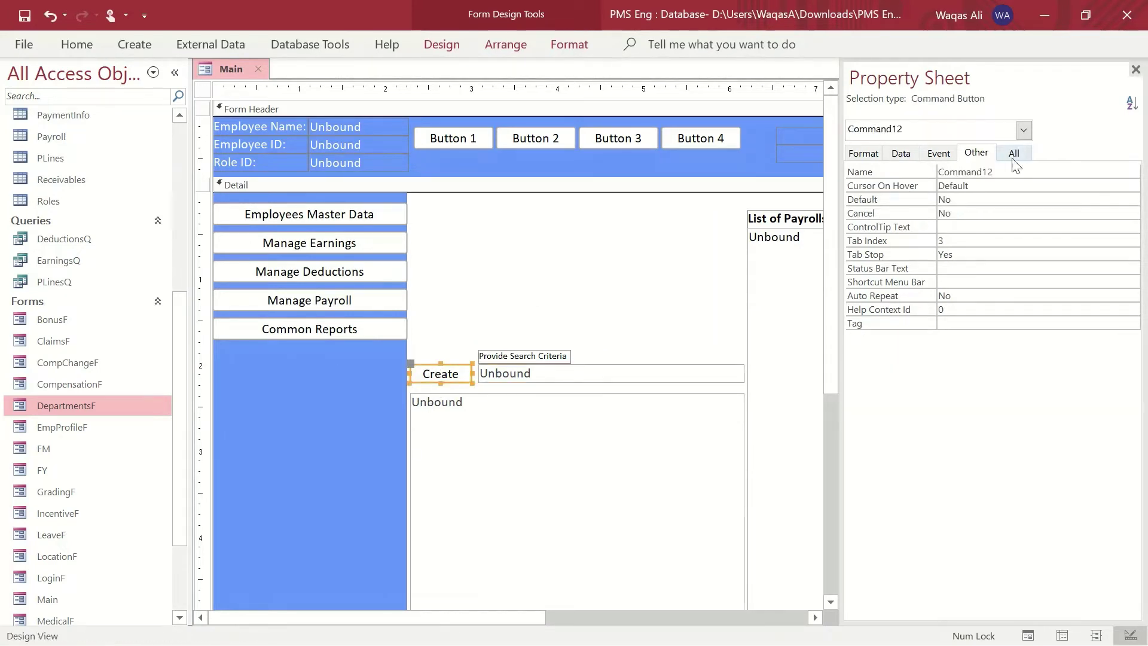
click(914, 173)
text(bt)
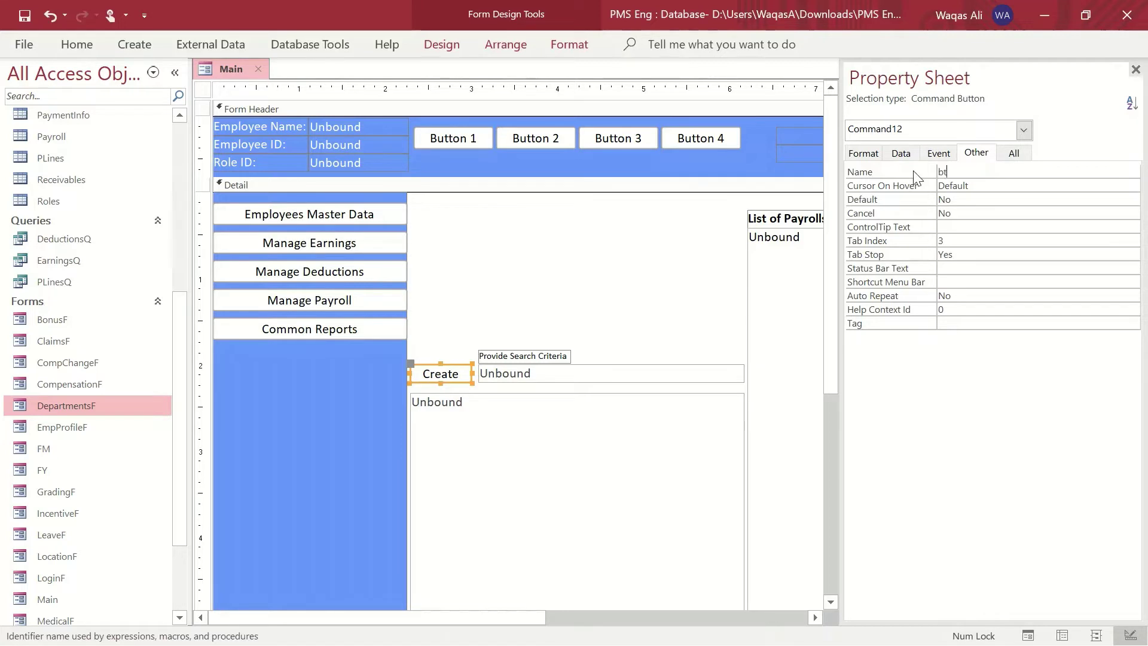
text(nSearch)
key(Return)
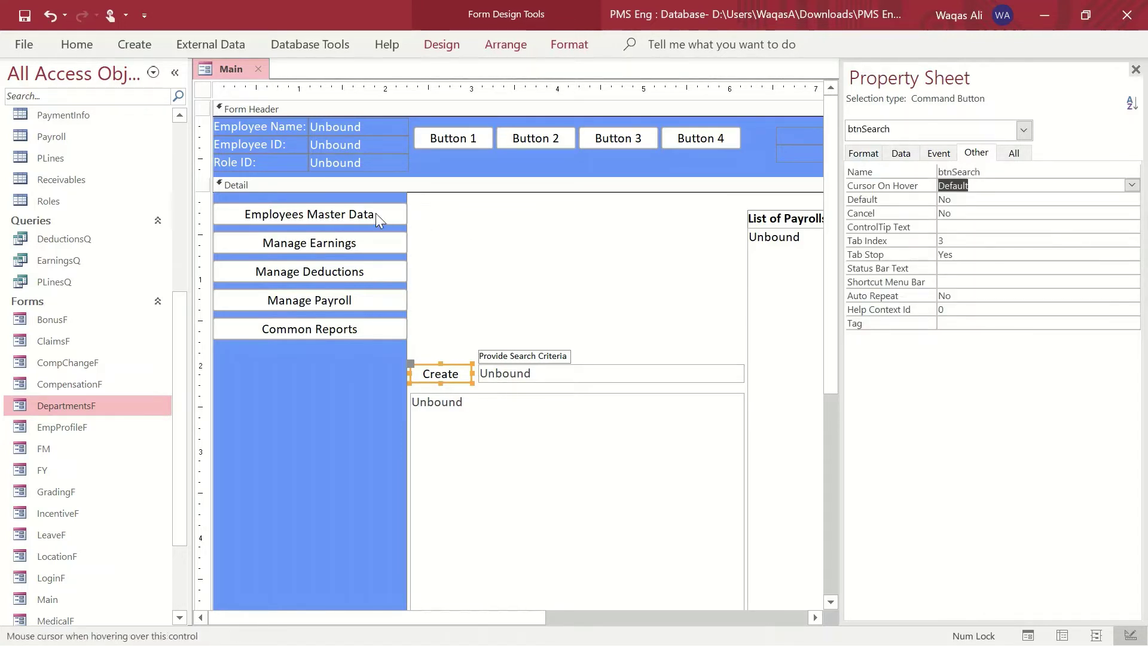
drag(421, 205, 371, 334)
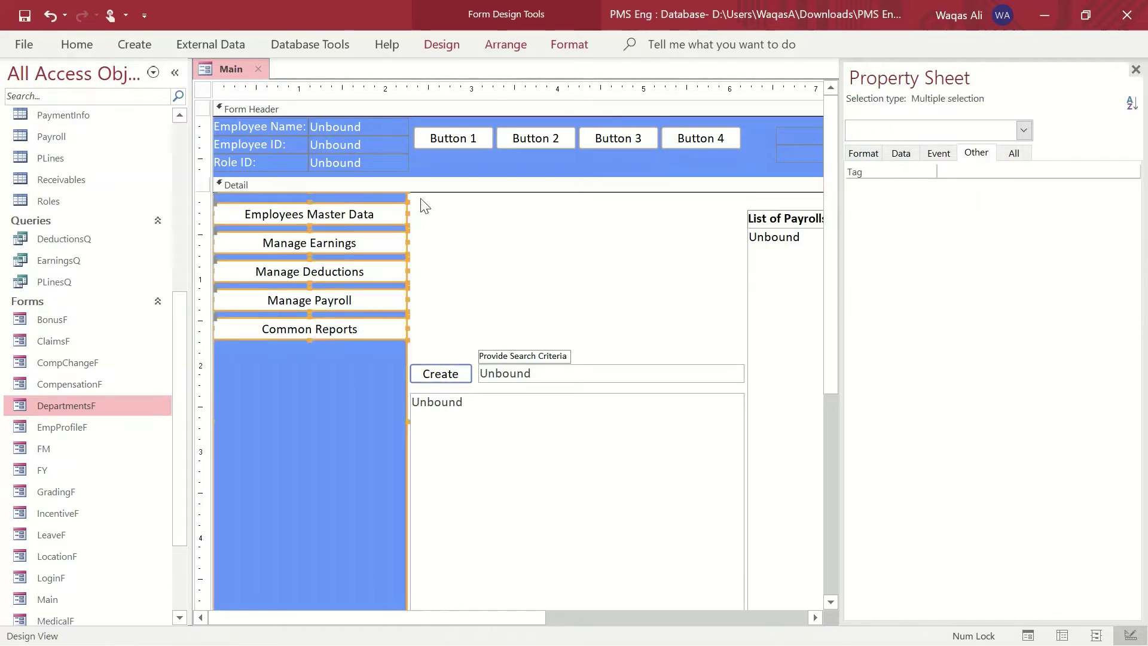
click(443, 246)
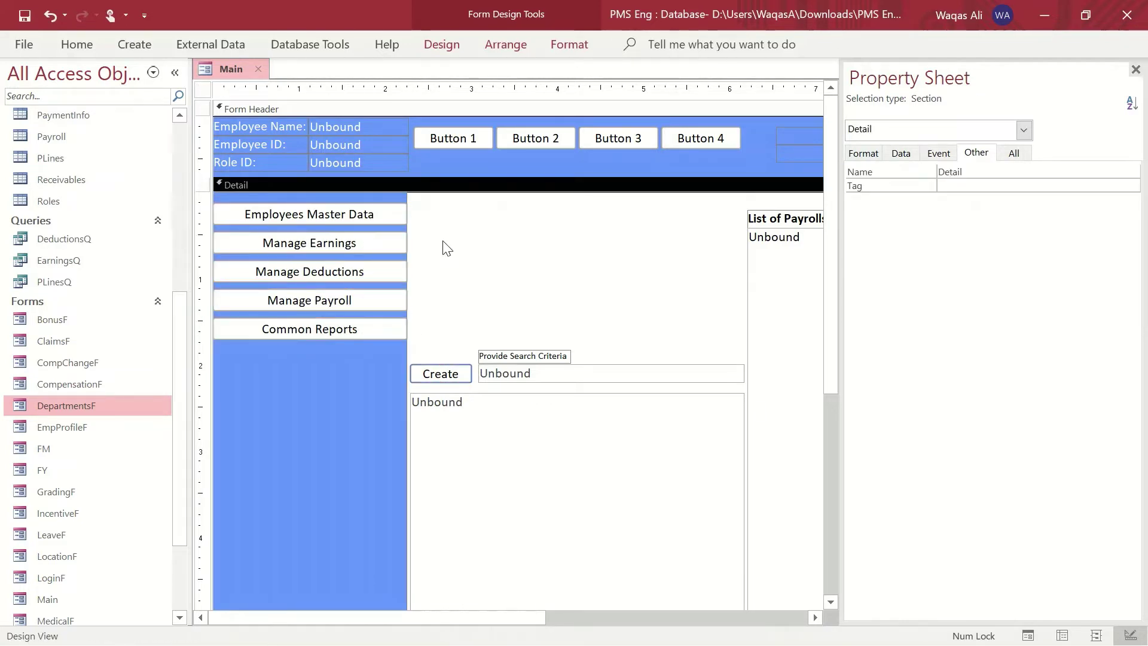
click(450, 136)
click(541, 139)
click(651, 141)
click(681, 139)
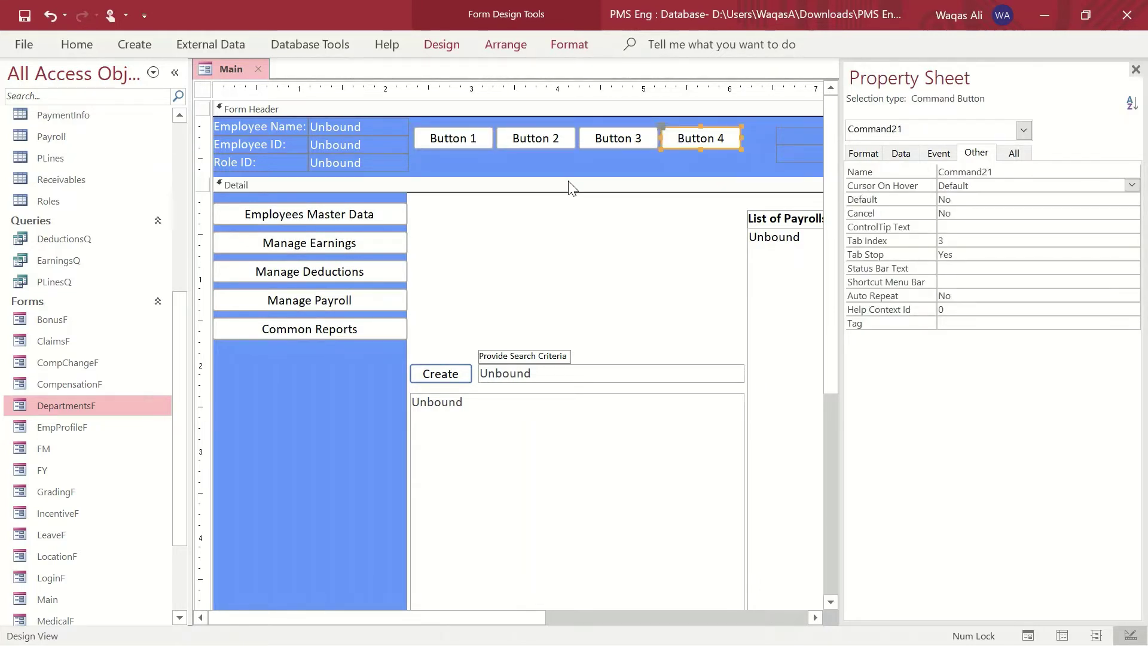
click(455, 227)
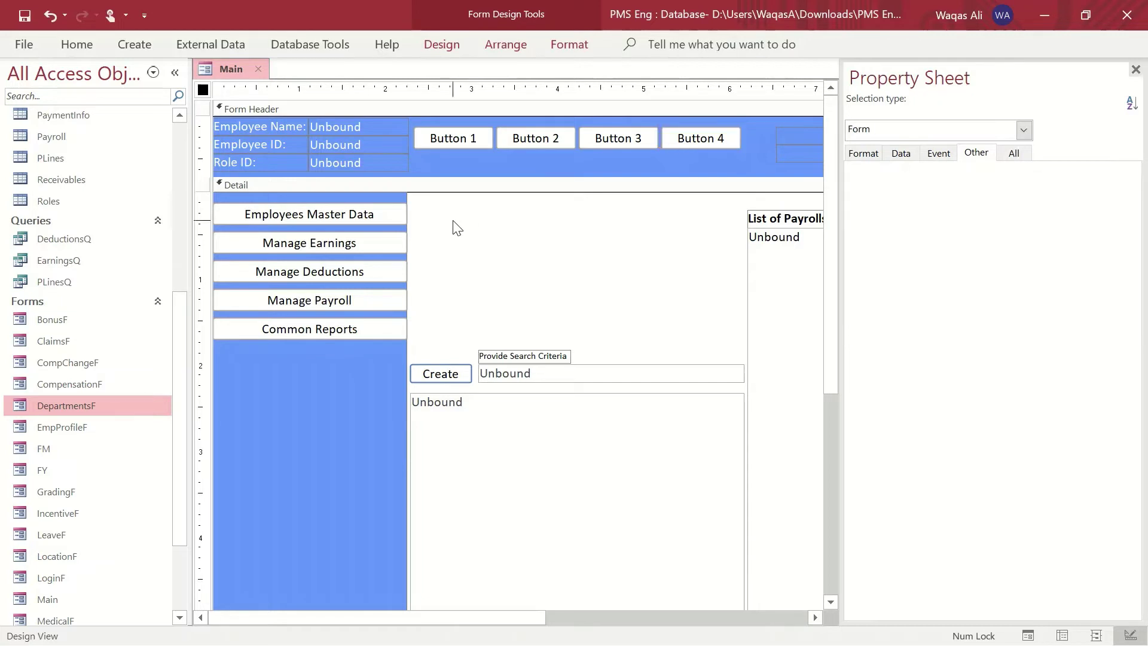
Step: Name the Employees Master Data button btnManageEmplyees
click(363, 217)
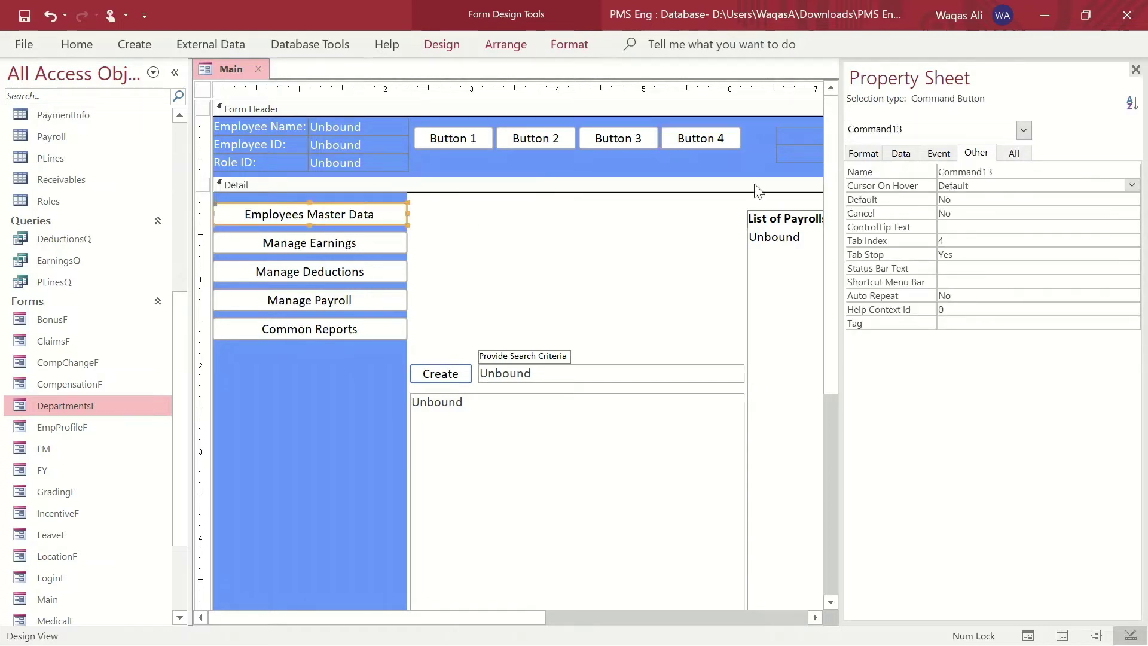
click(968, 185)
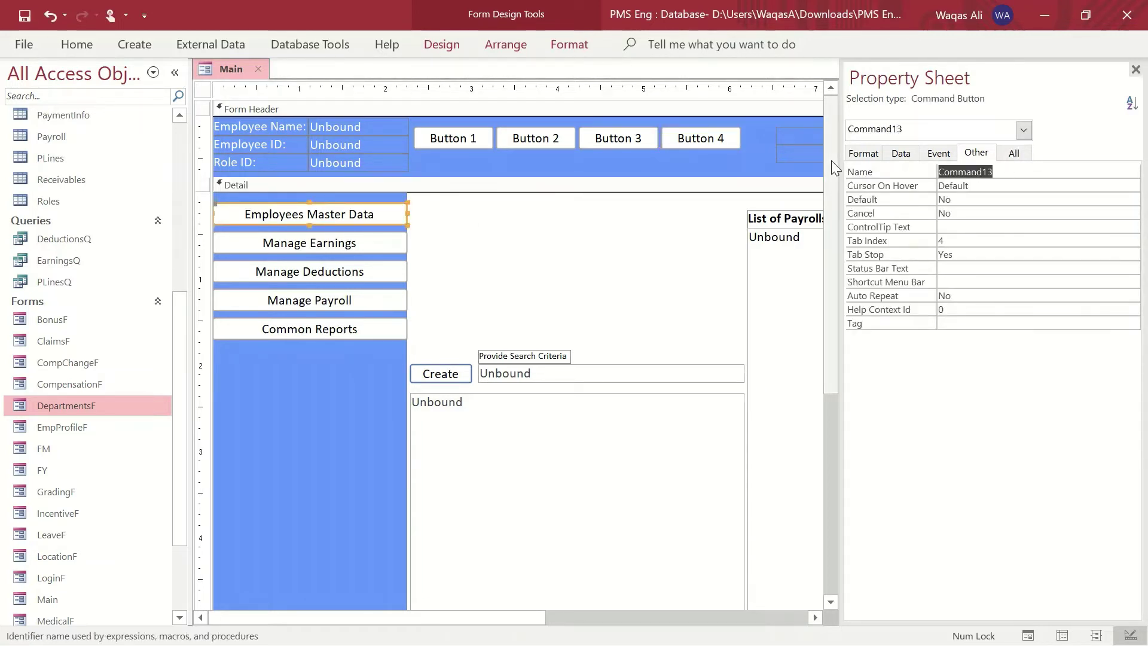
text(btn)
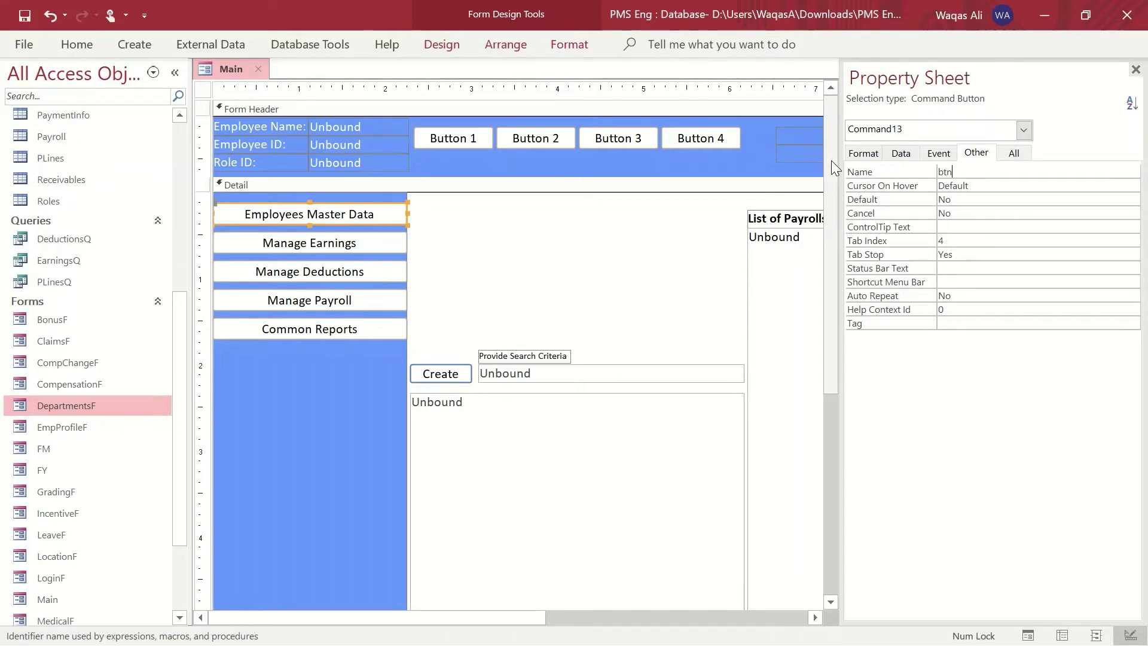
text(Empl)
text(yees)
text(Manager)
key(Return)
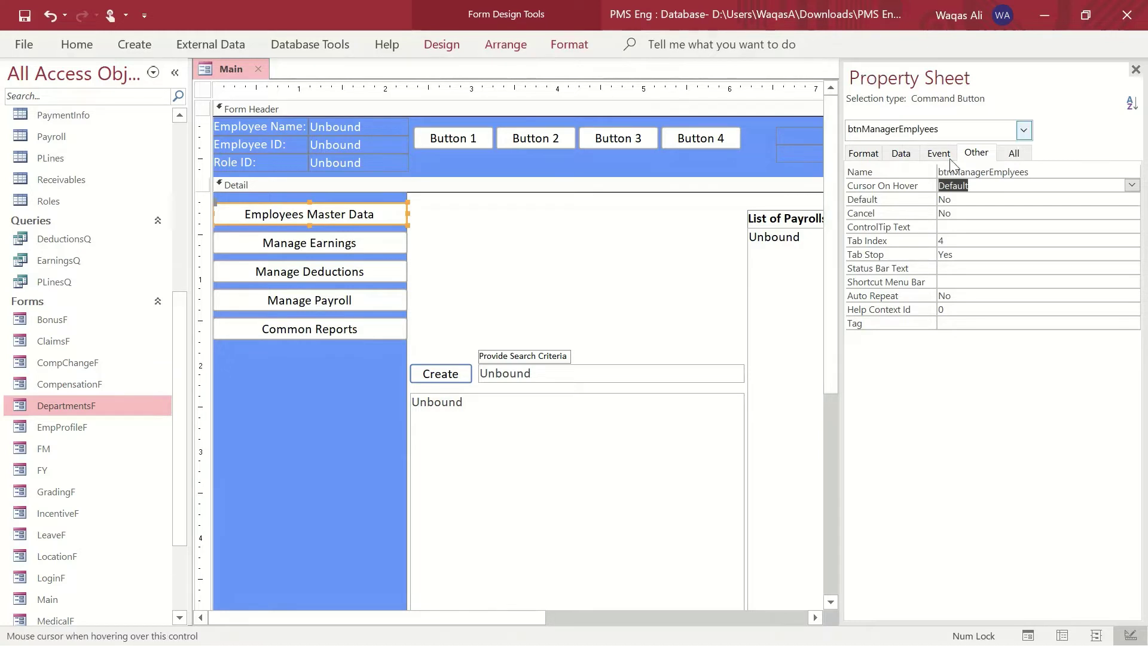
click(991, 174)
key(BackSpace)
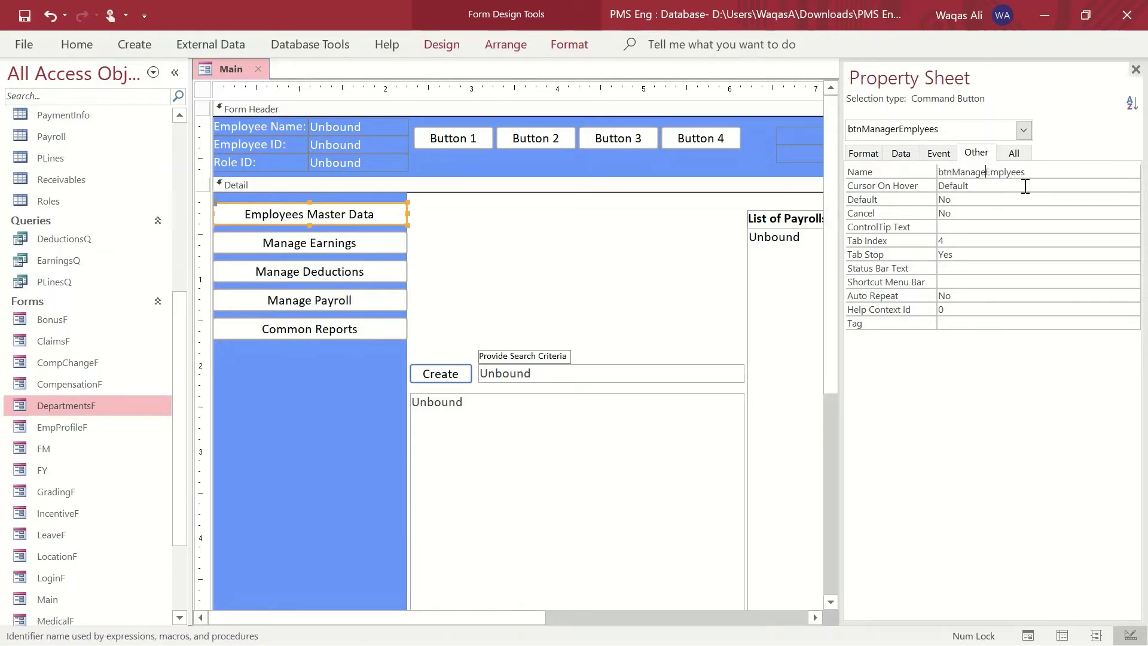
key(Return)
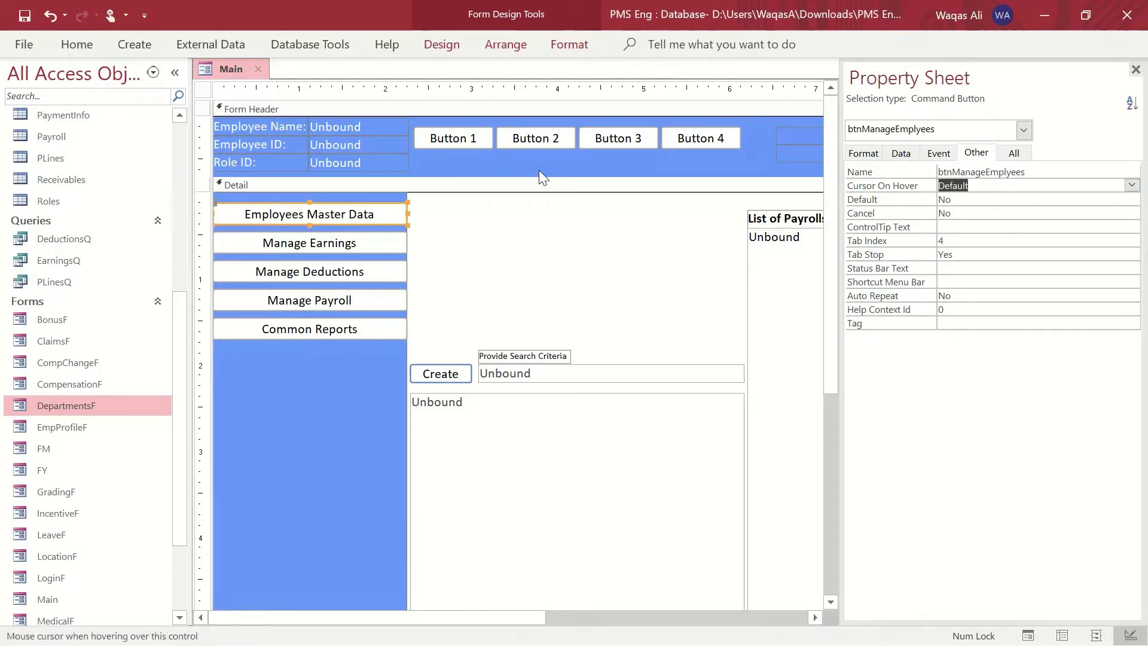
Step: Name the Manage Earnings button btnEarnings
click(372, 237)
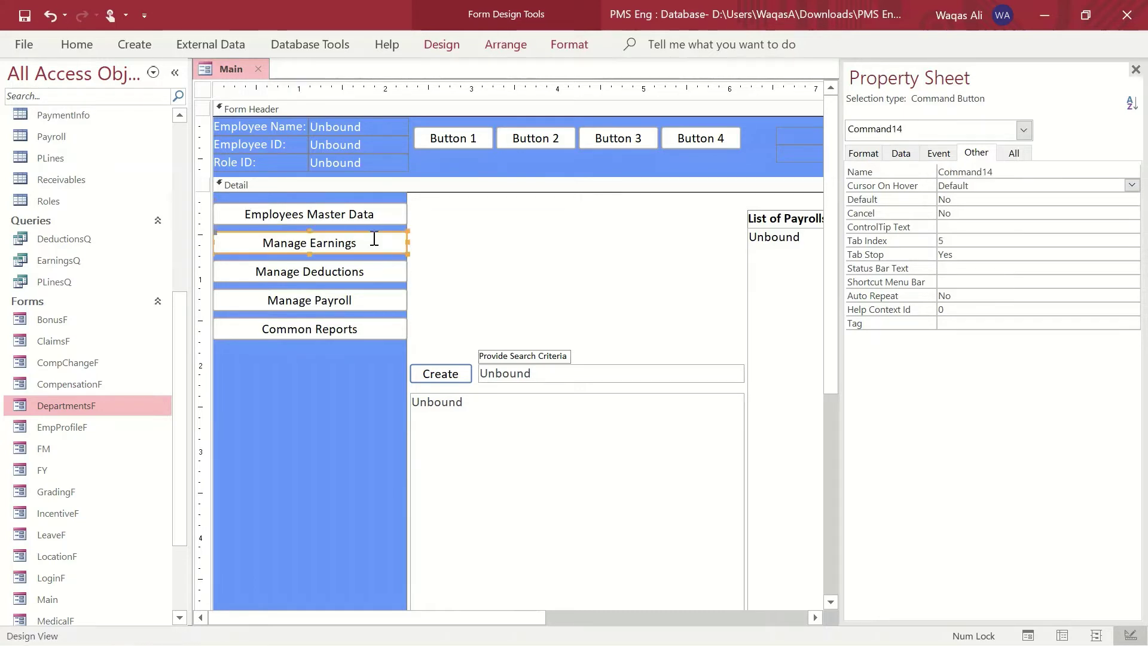
double_click(1015, 171)
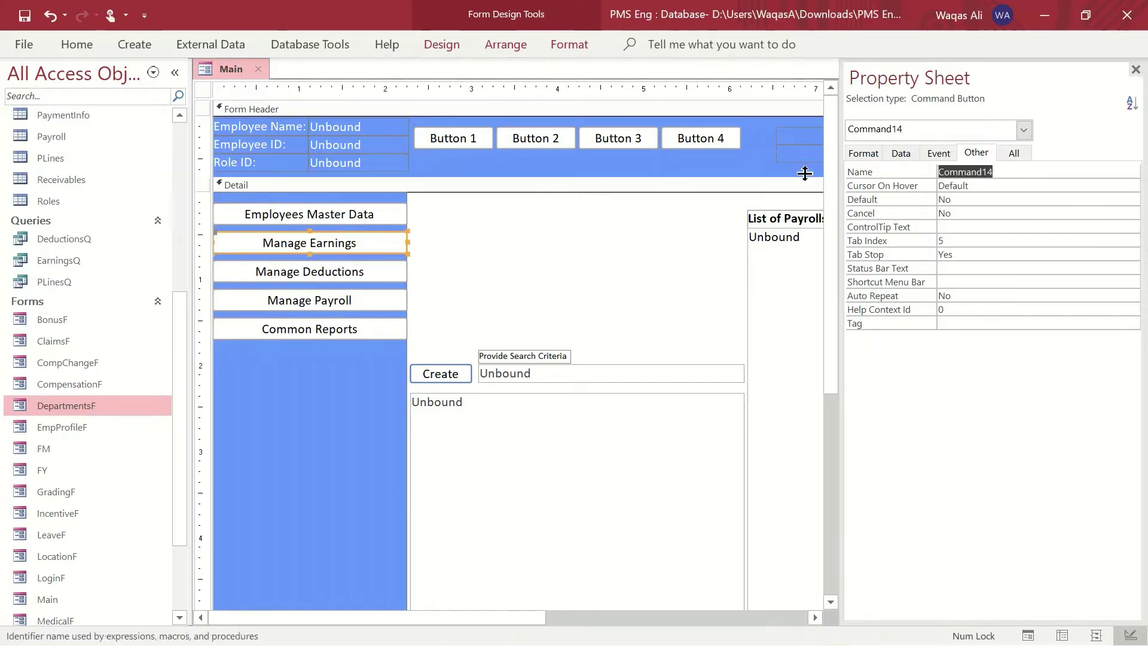
text(btnEarnings)
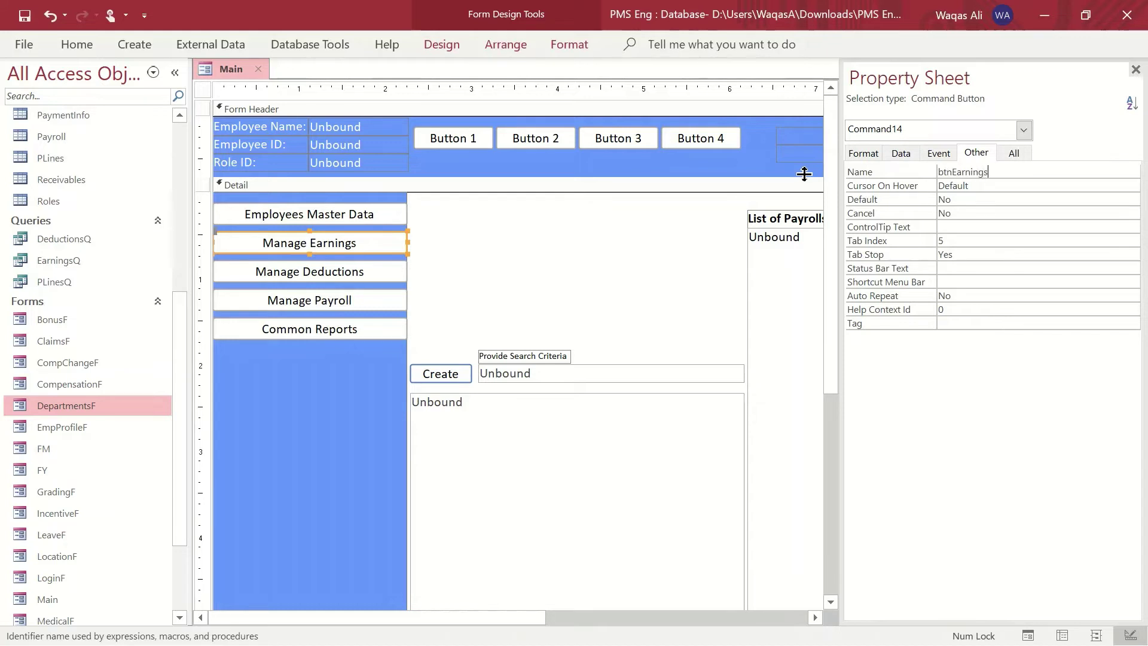
key(Return)
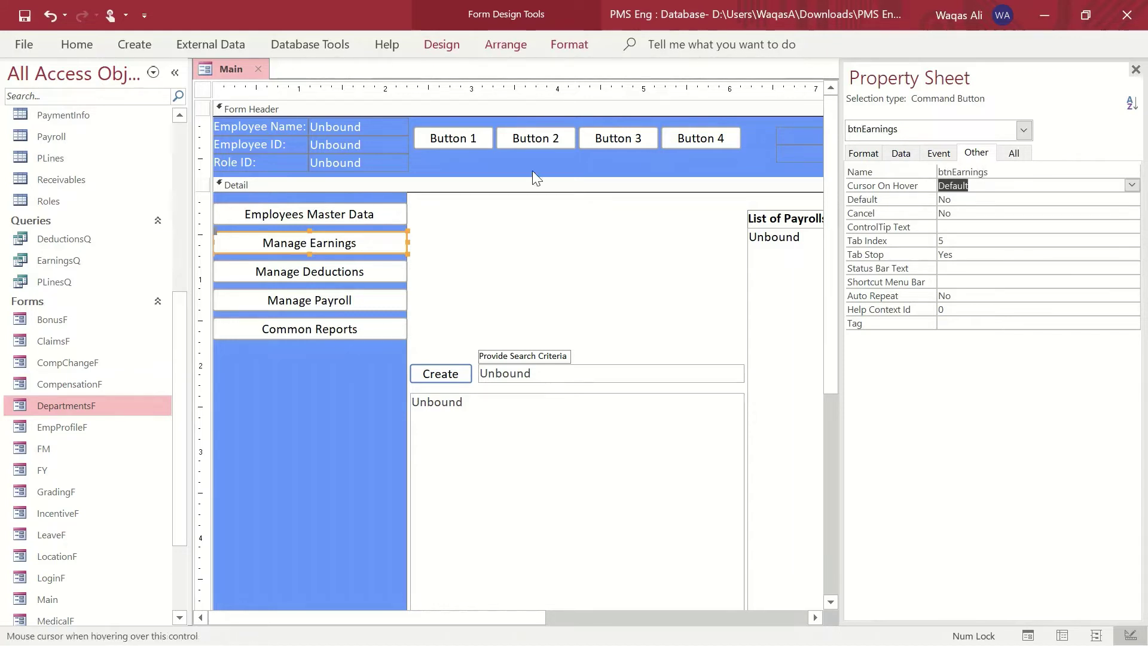
Step: Name the Manage Deductions button btnDeductions
click(332, 273)
click(924, 172)
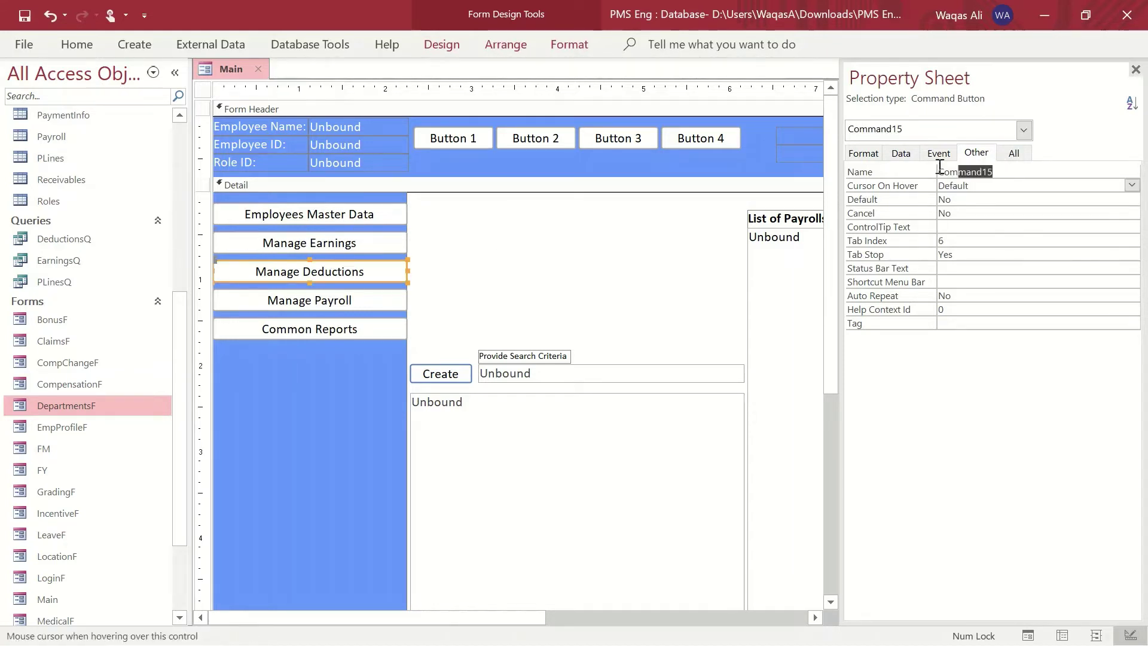
text(btnDe)
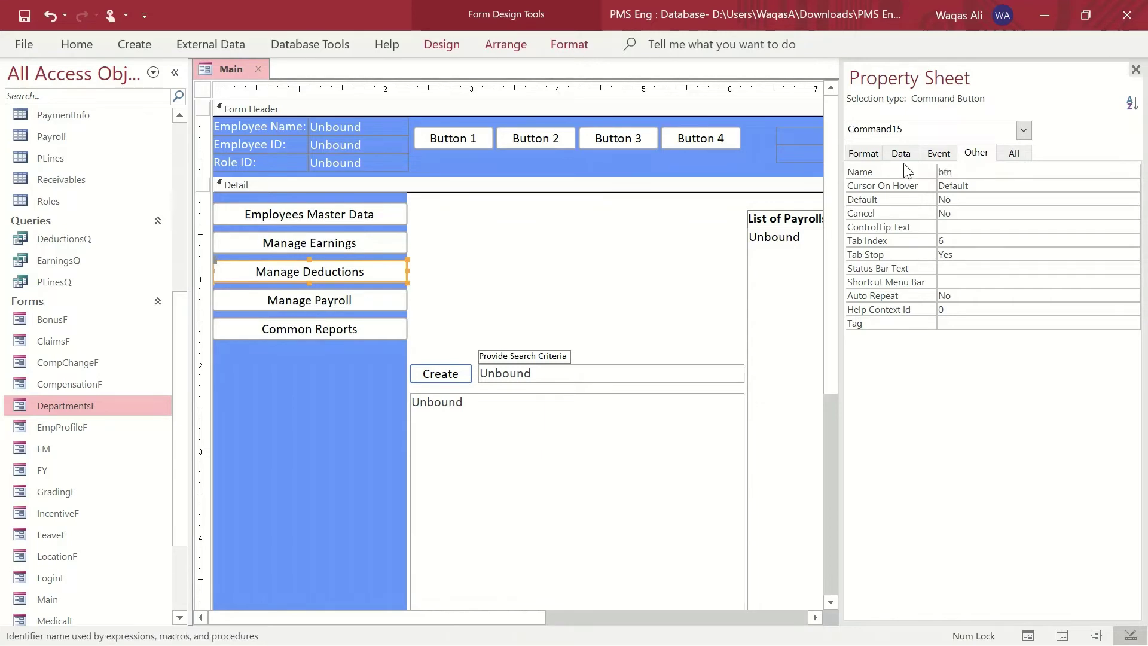
text(tions)
key(Return)
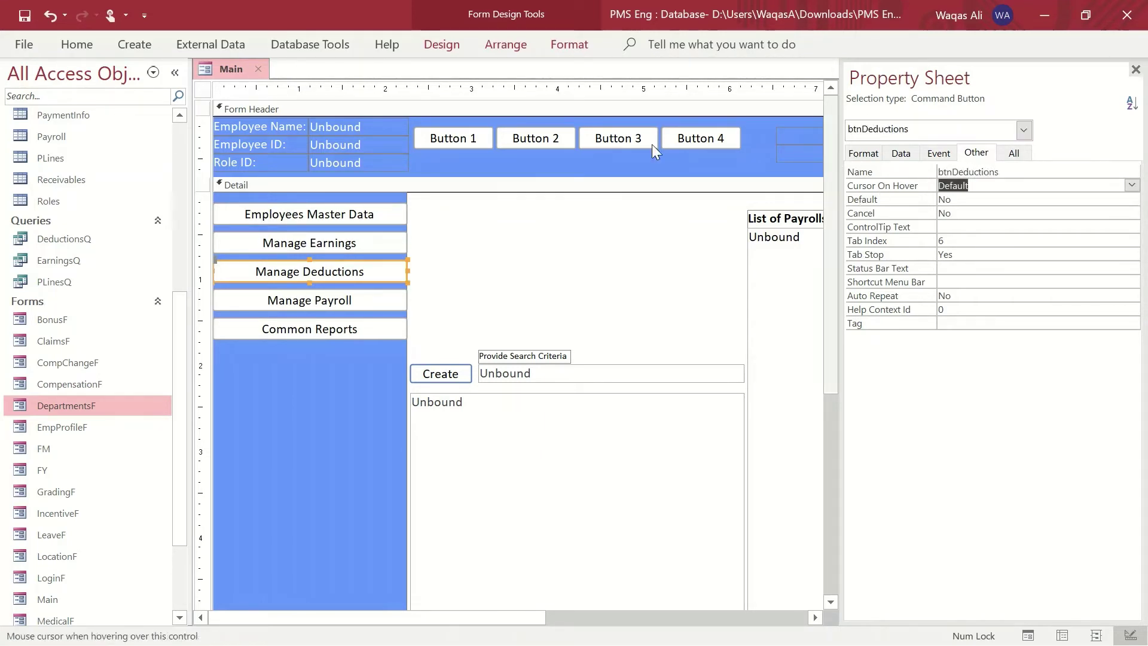
Step: Start the control name of the Manage Payroll button with btnP
click(357, 299)
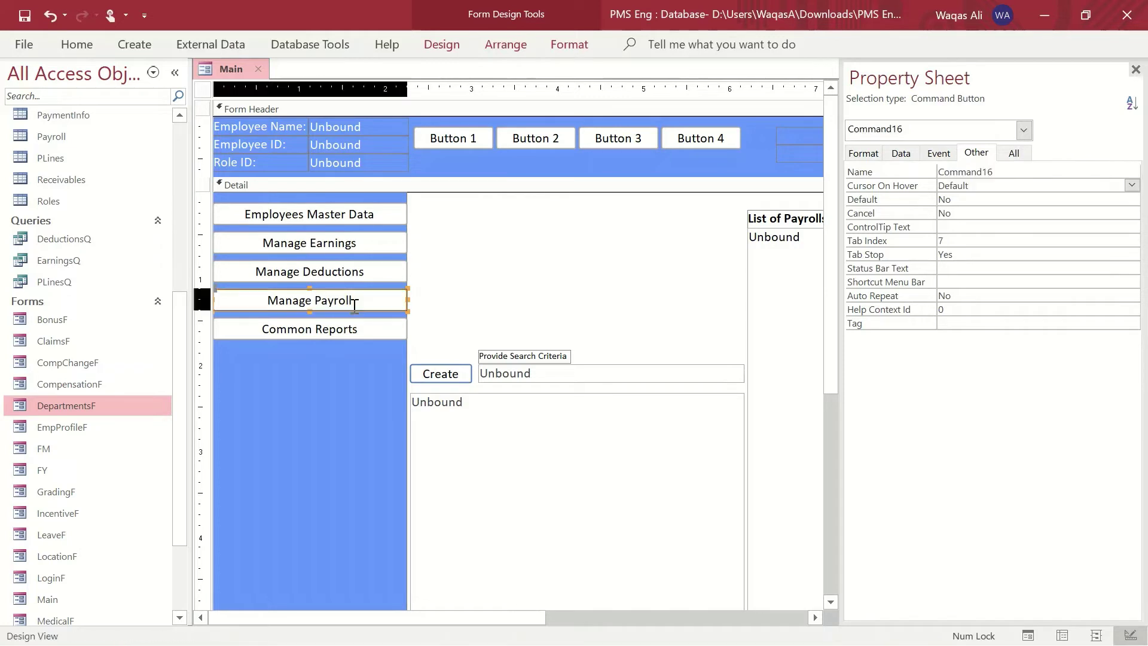
double_click(999, 171)
text(btnP)
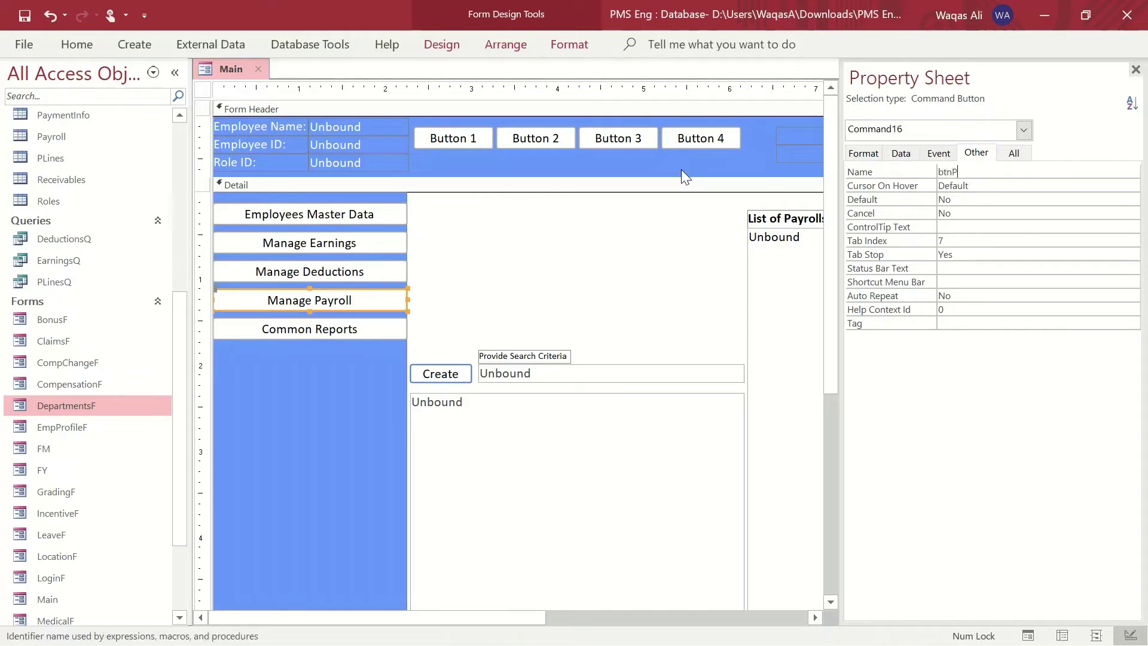